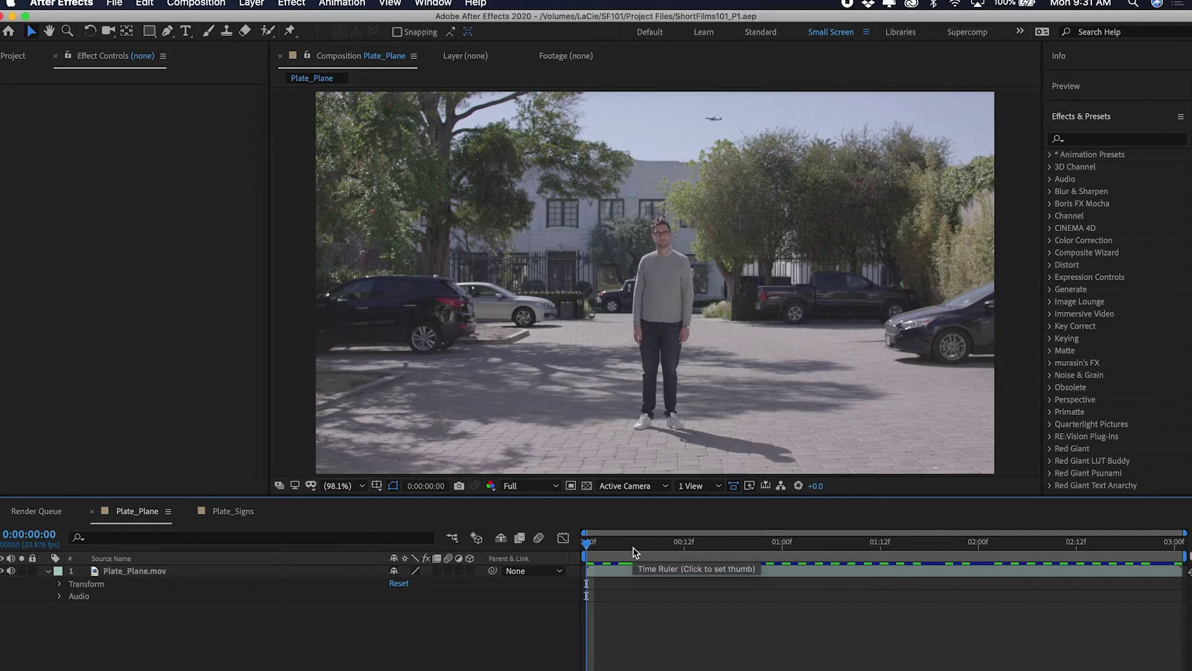
Preview the plate, select Plate_Plane.mov, and zoom the viewer to 200% on the plane
key("space")
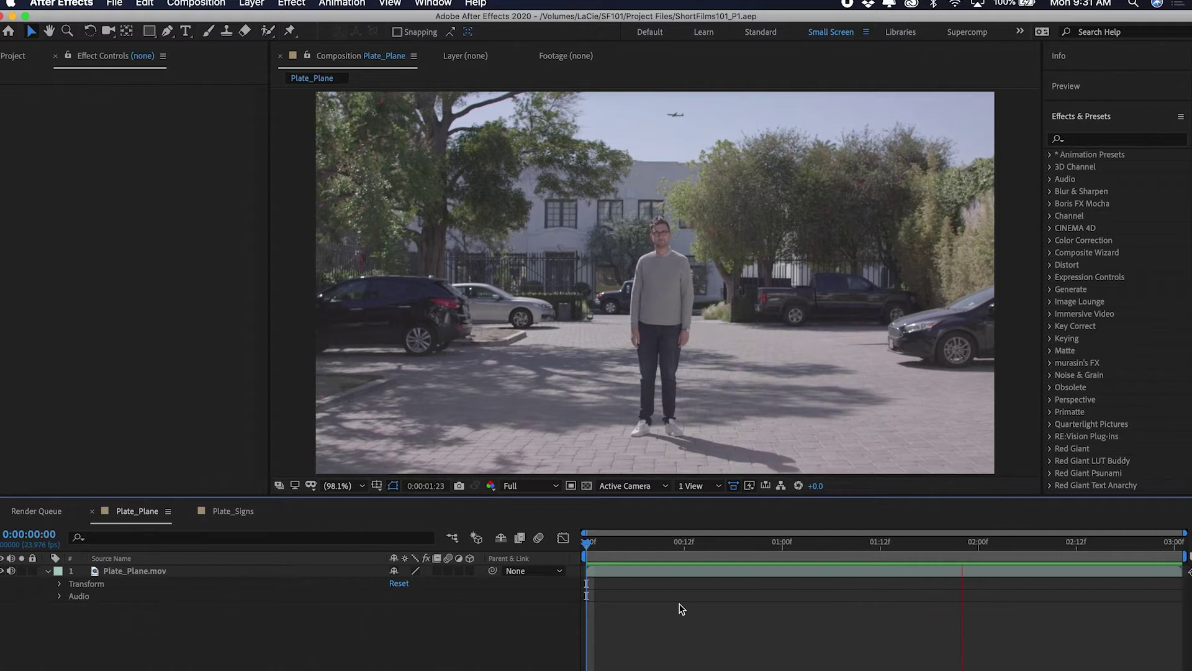
key("space")
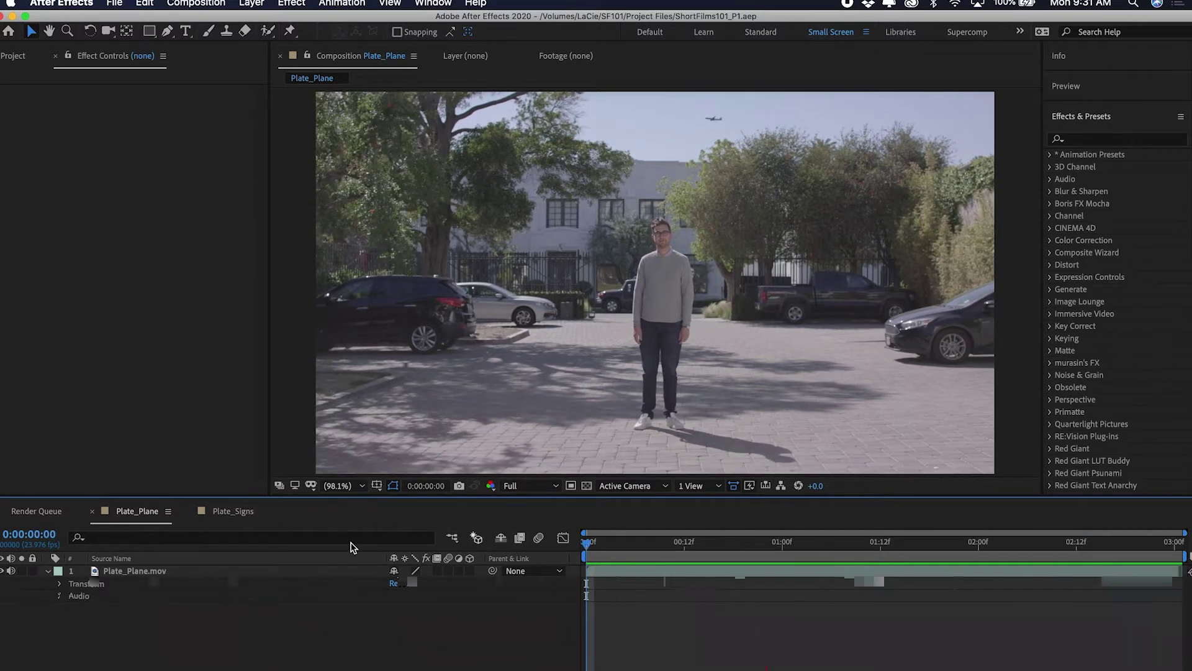
left_click(147, 572)
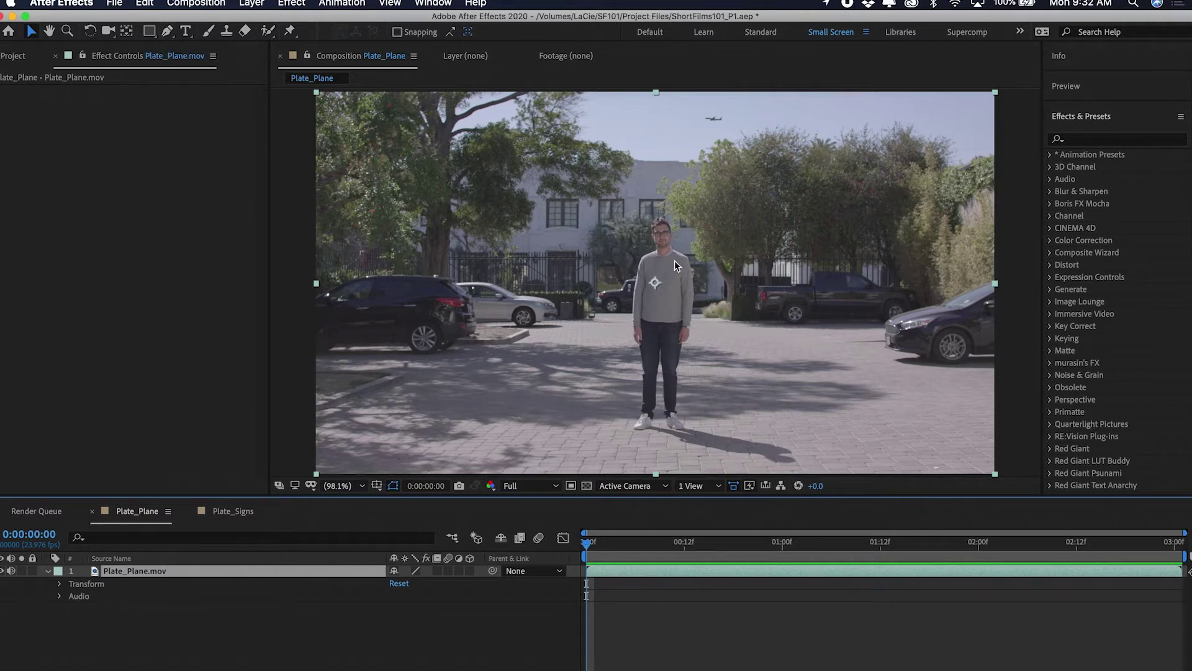
scroll(684, 267, "up", 2)
key("h")
left_click_drag(716, 285, 621, 520)
key("v")
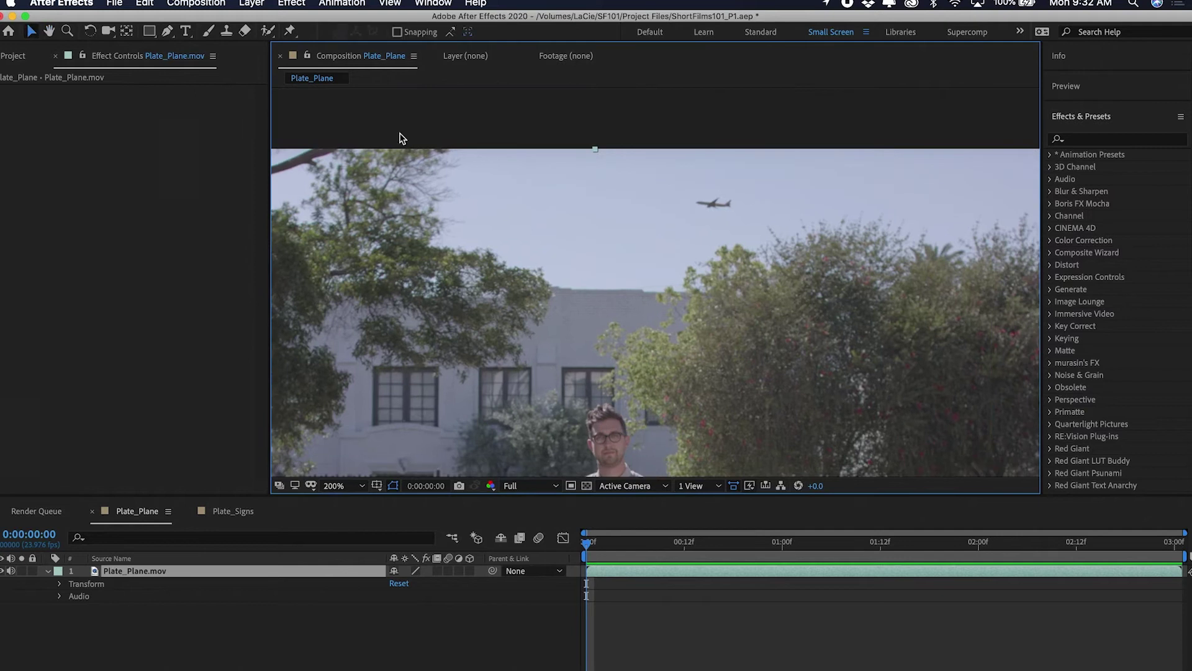
Try a rectangular mask around the plane, undo it, and switch to the Pen tool
left_click(149, 36)
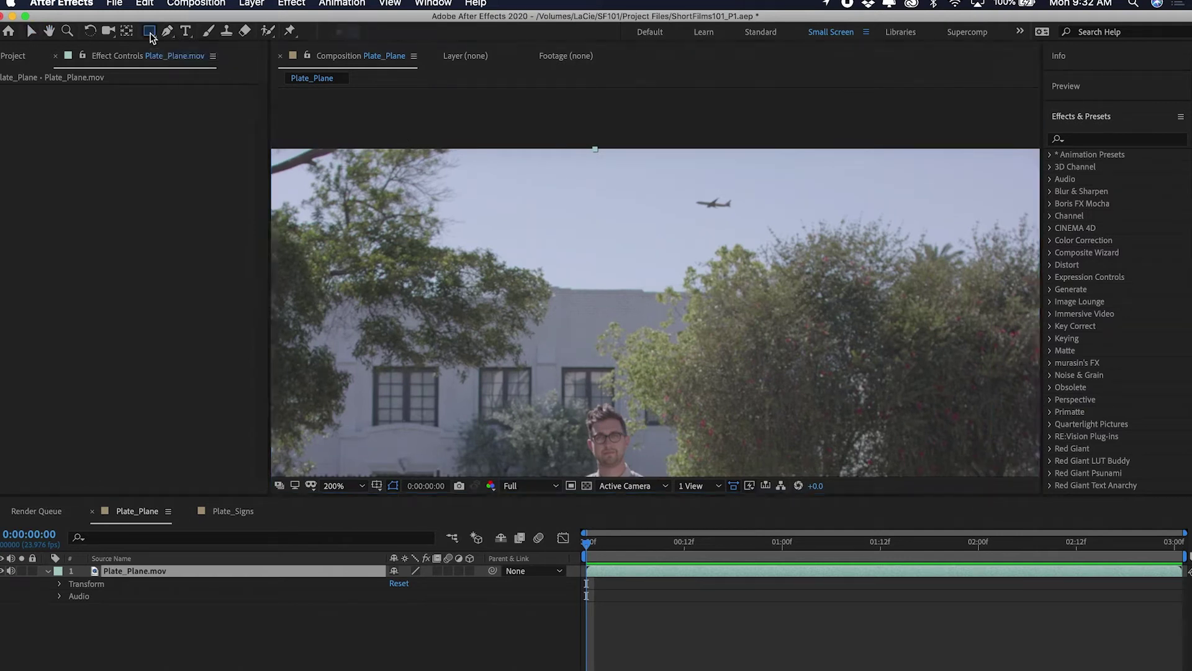
mouse_move(150, 36)
left_mouse_down()
mouse_move(193, 46)
mouse_move(204, 69)
mouse_move(186, 35)
mouse_move(152, 38)
left_mouse_up()
left_click_drag(679, 184, 747, 223)
key("super+z")
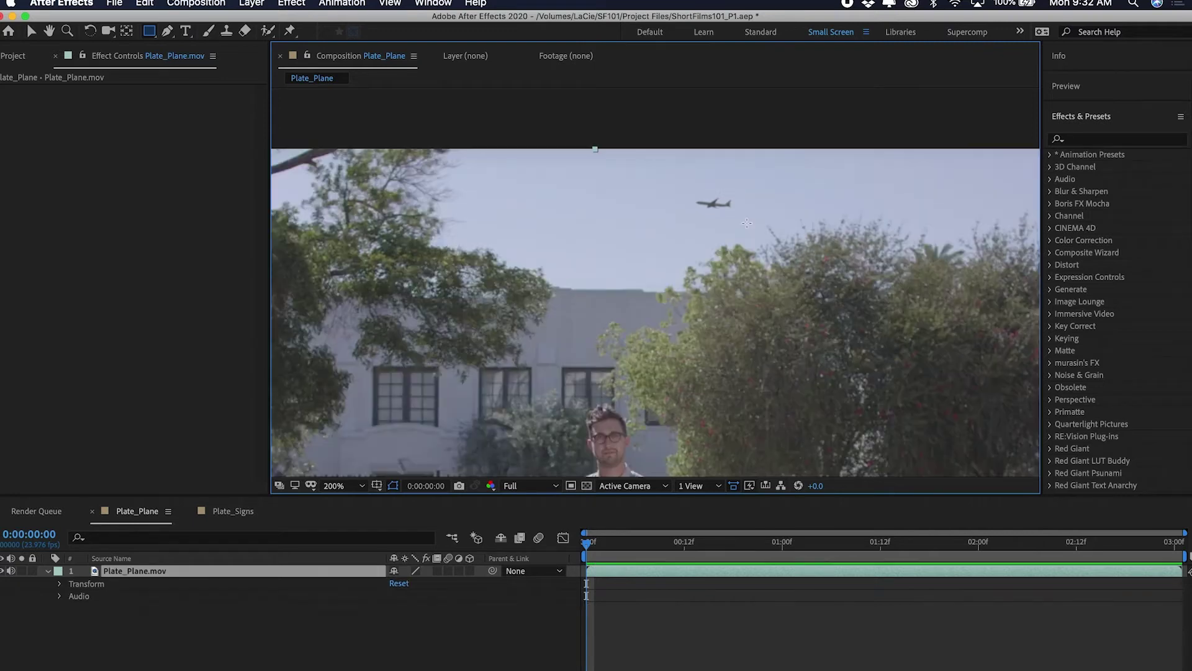
left_click(169, 33)
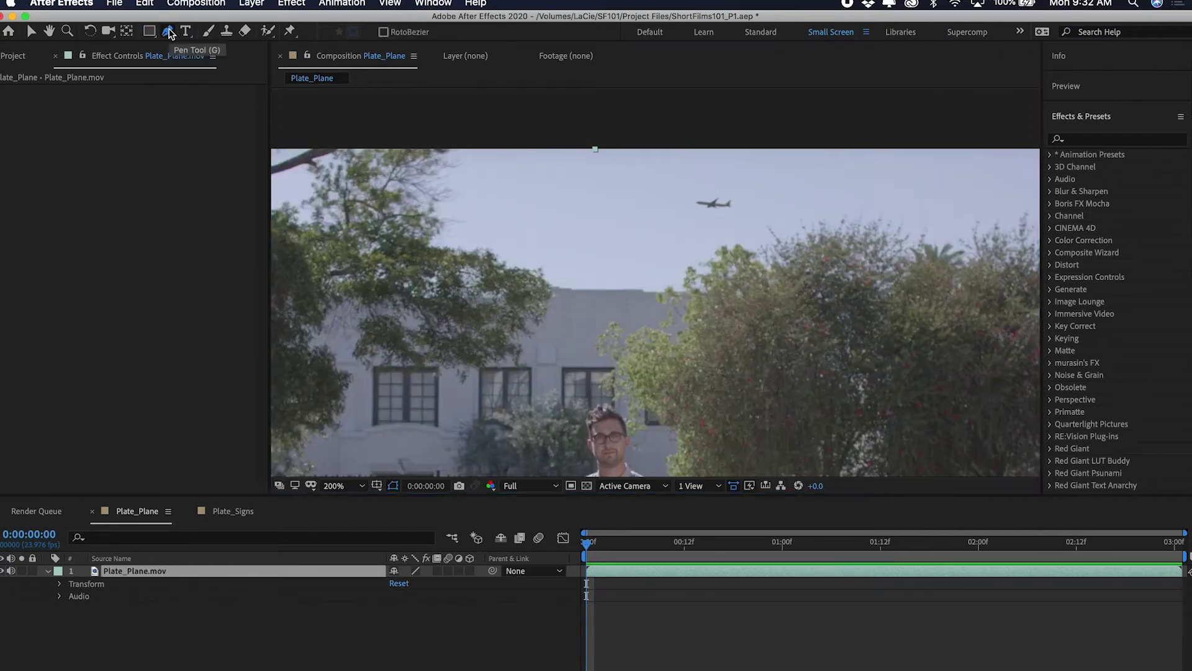
Draw a six-point closed Pen mask (Mask 1) around the plane
left_click(715, 179)
left_click(680, 187)
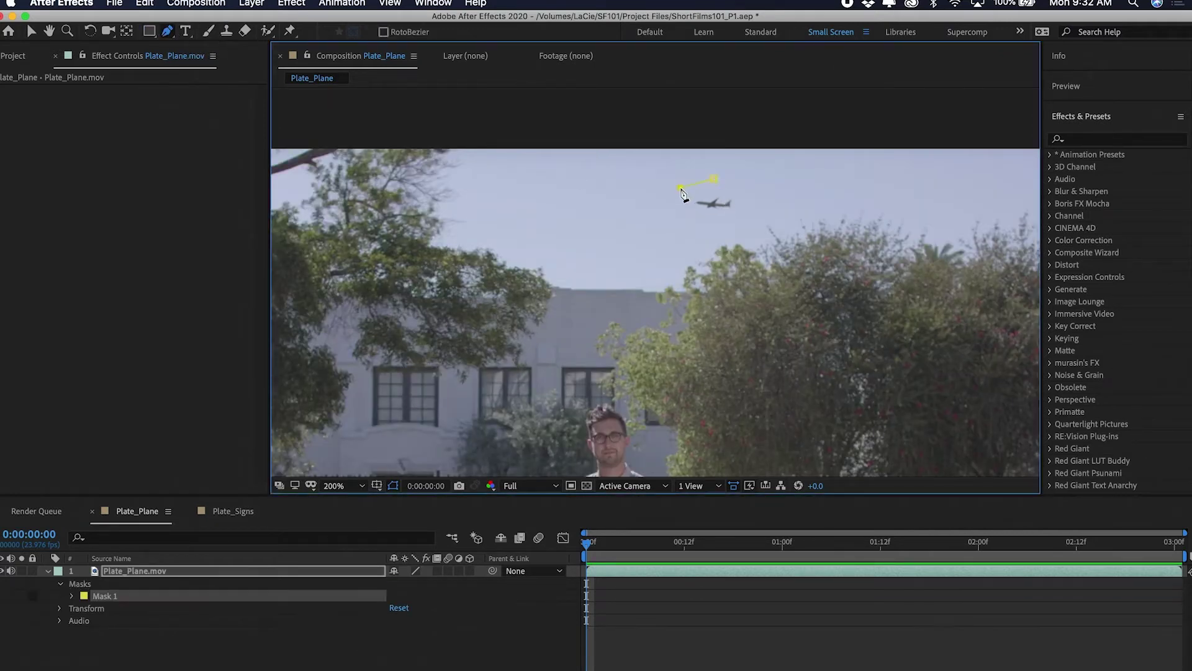
left_click(681, 213)
left_click(715, 221)
left_click(745, 220)
left_click(749, 183)
left_click(715, 180)
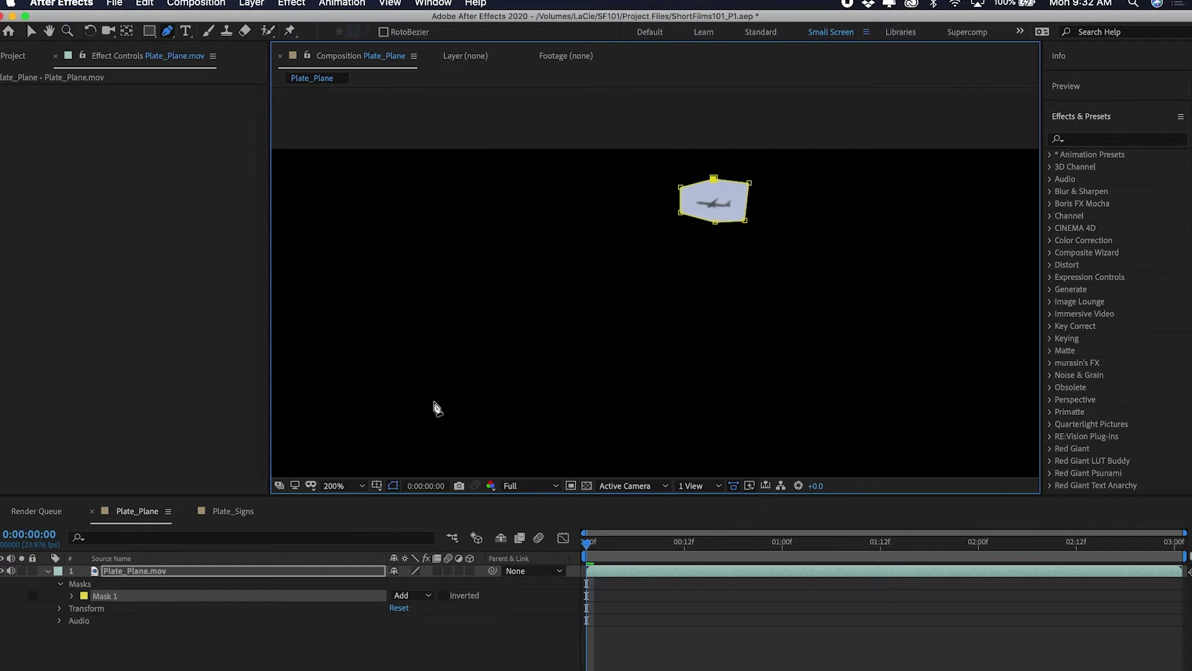
Deselect the mask path and reselect the Plate_Plane.mov layer with its properties shown
left_click(117, 569)
left_click(51, 572)
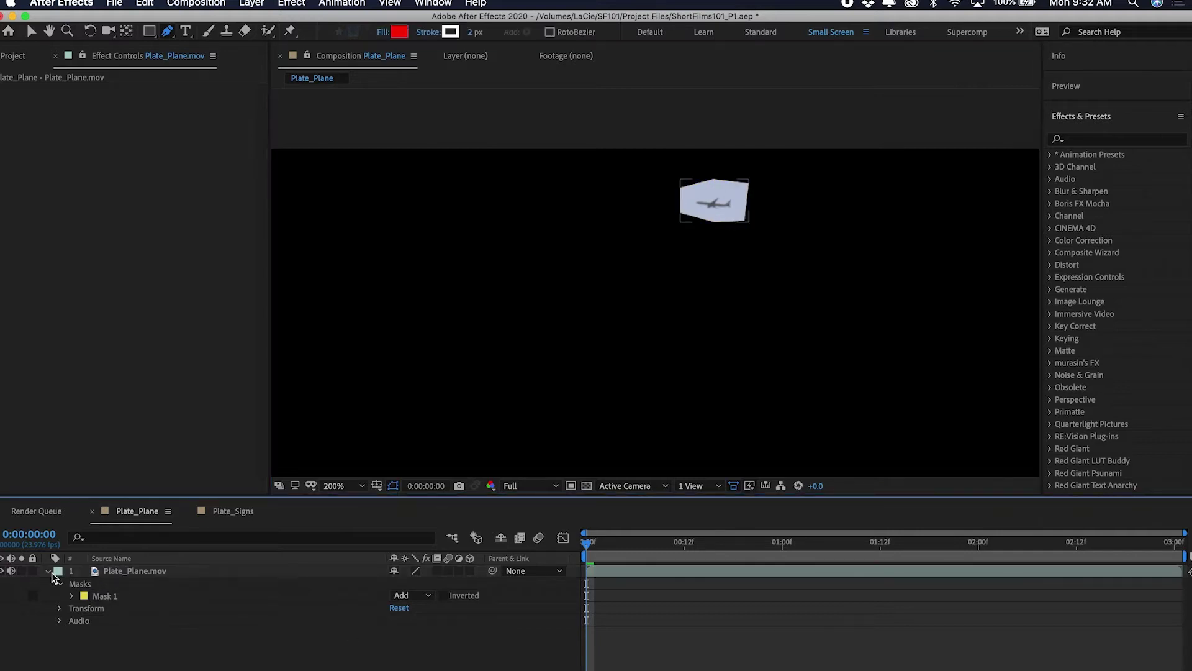
left_click(51, 572)
left_click(50, 572)
left_click(121, 573)
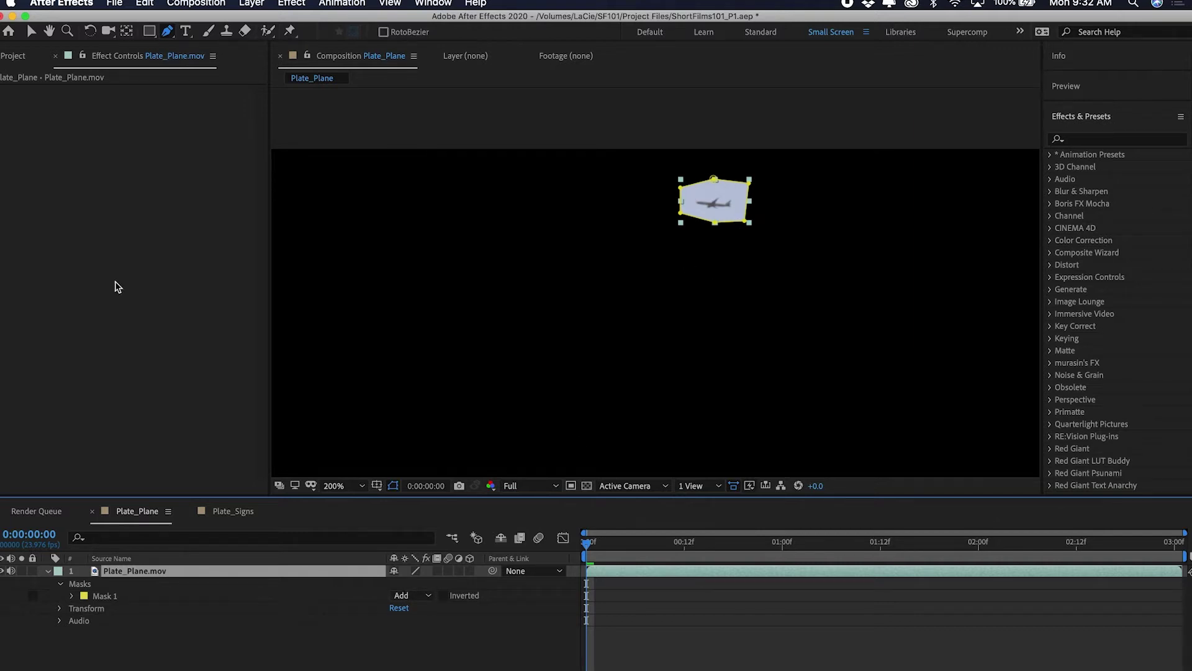
Change Mask 1's mode to Subtract, then to None, and select Mask 1
left_click(31, 32)
left_click(428, 595)
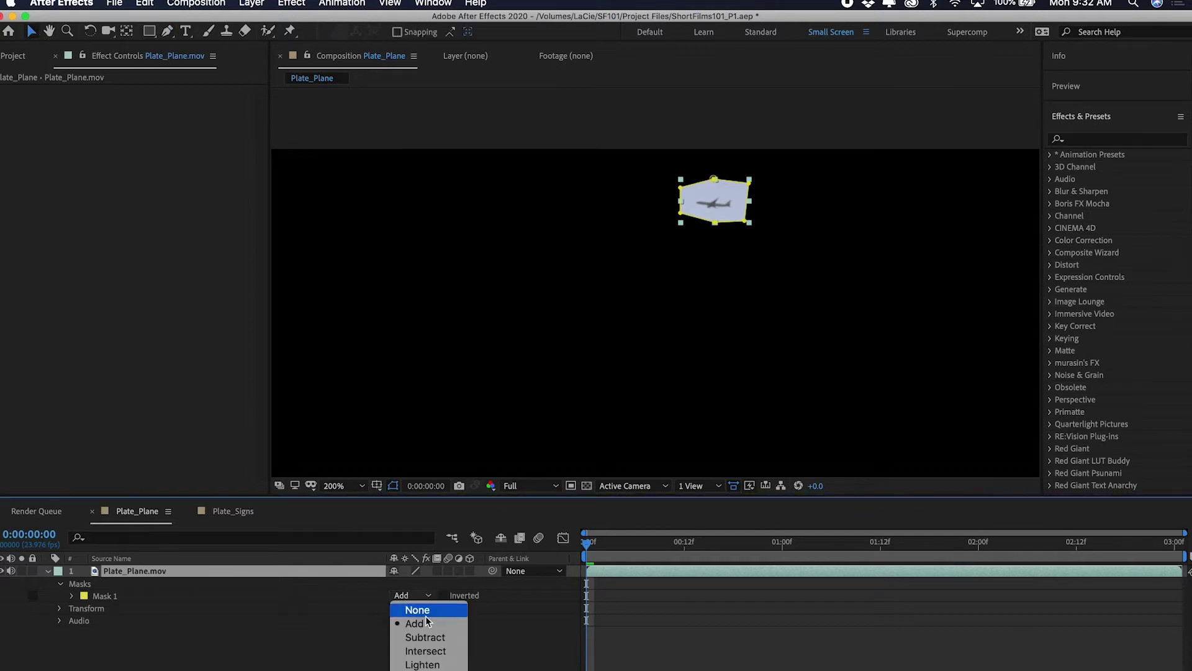
left_click(428, 638)
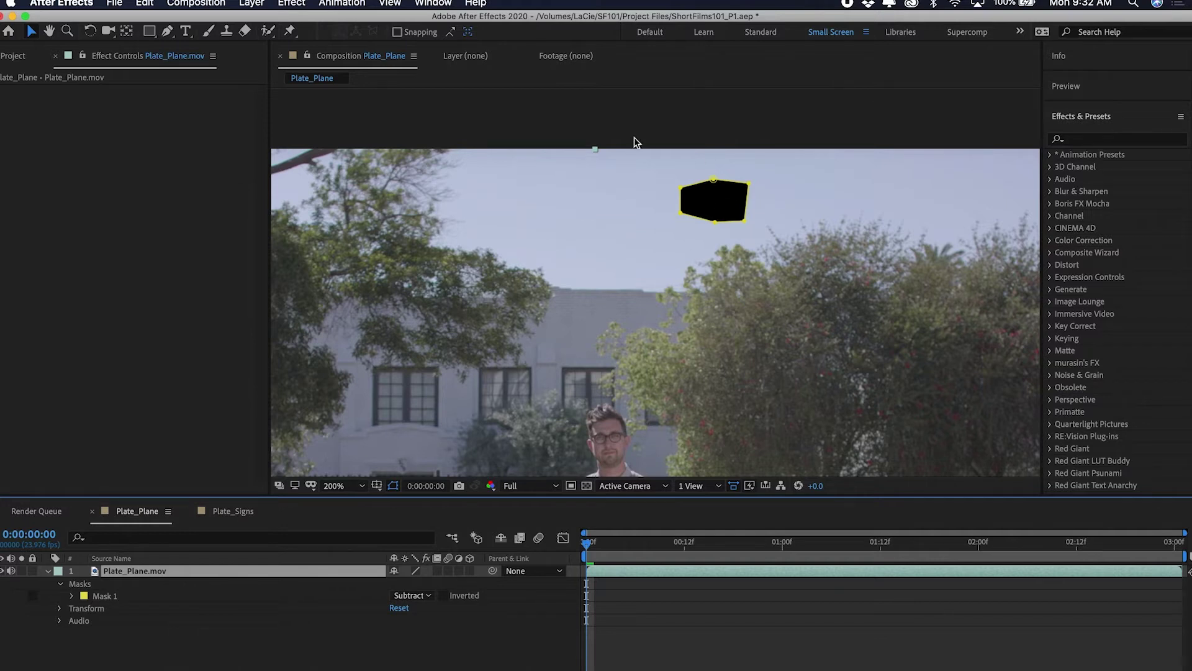
left_click(416, 596)
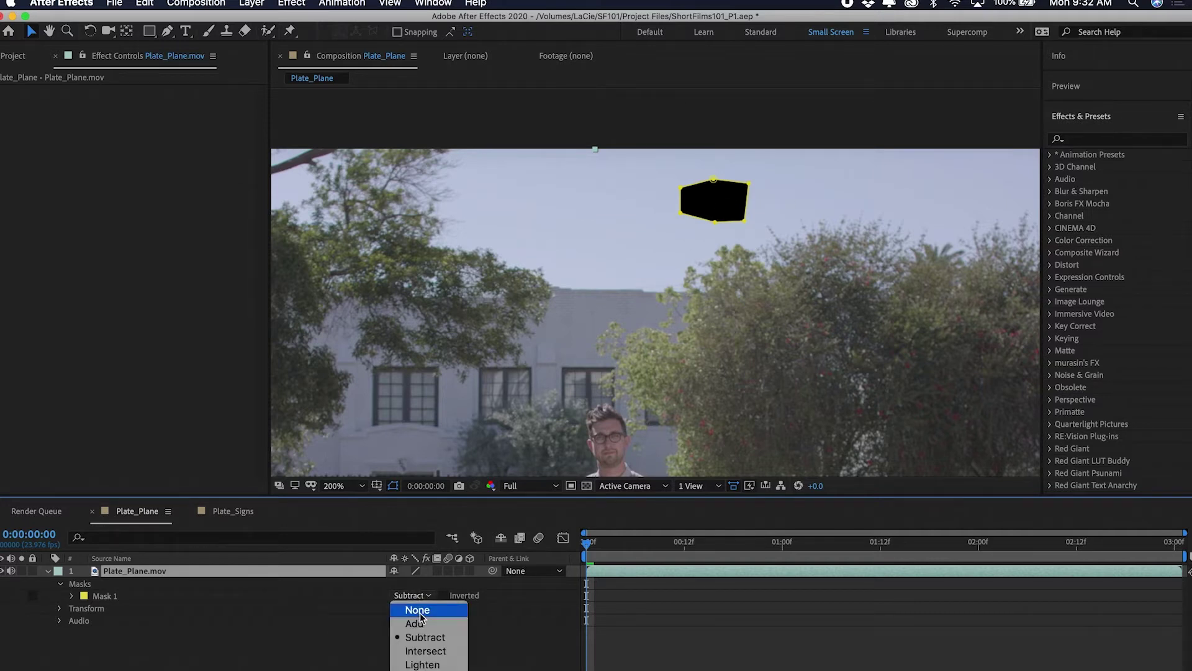
left_click(418, 611)
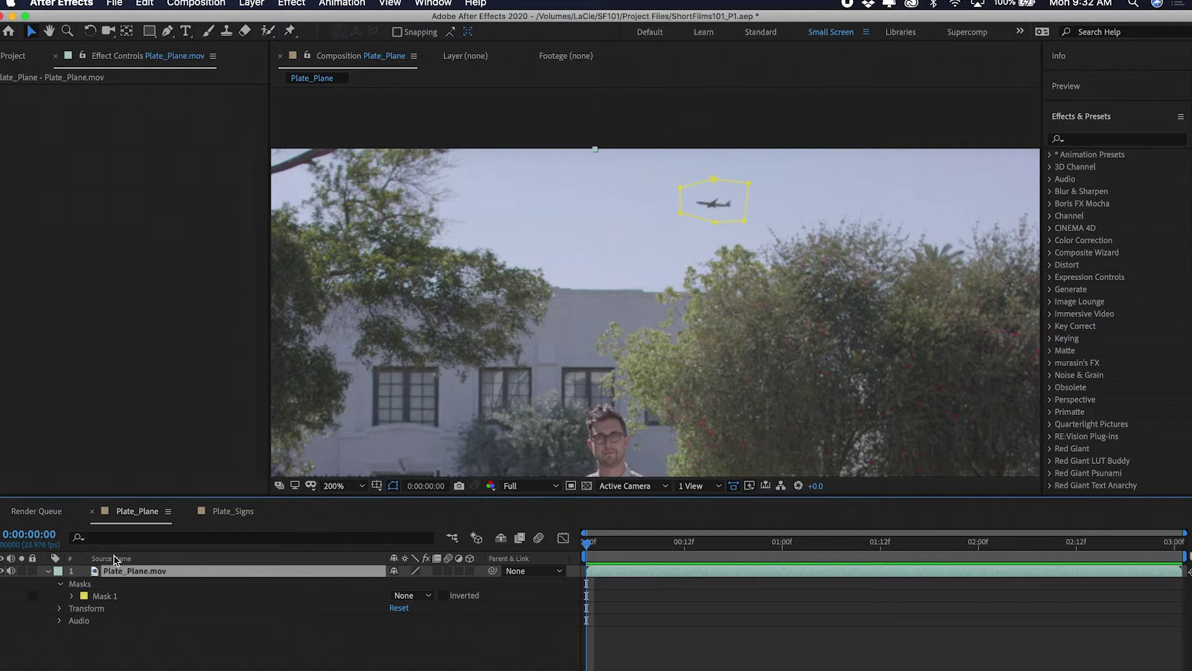
left_click(103, 596)
Preview the plate, twirl open Mask 1, and set a Mask Path keyframe at 0:00
key("space")
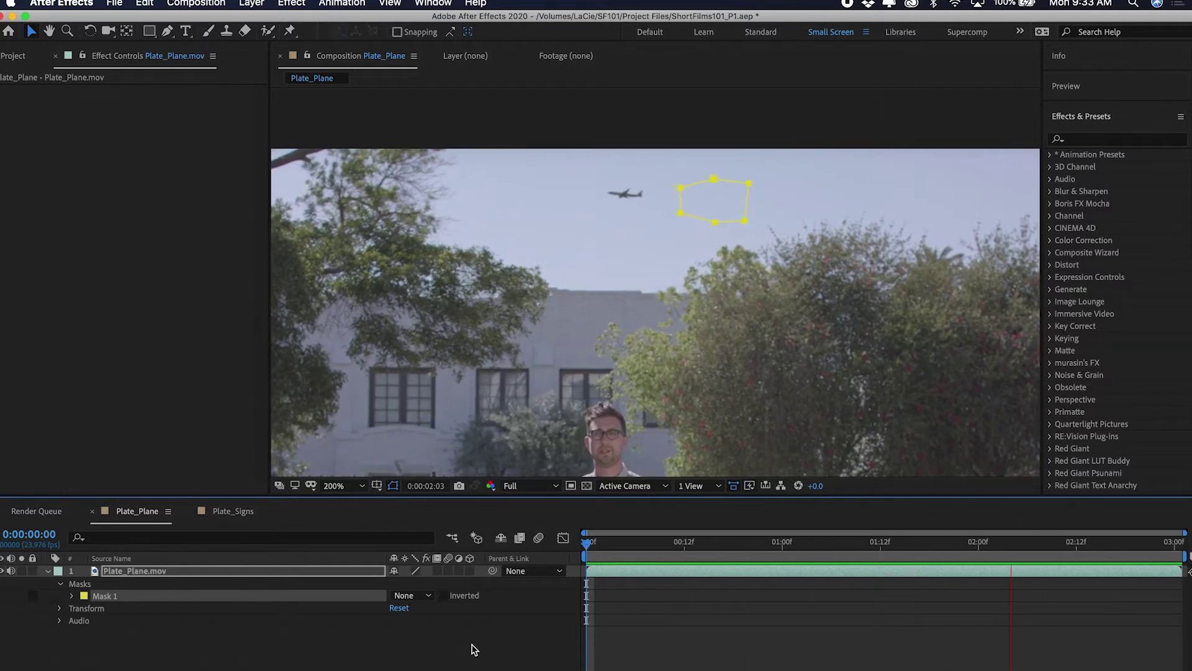
key("space")
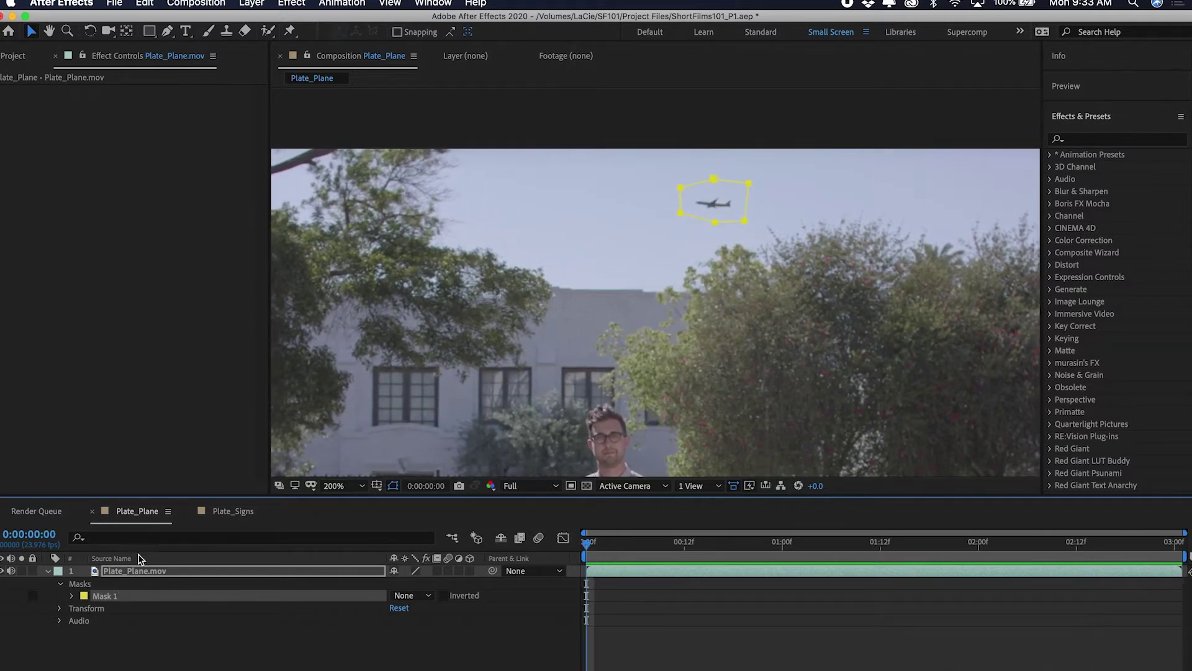
left_click(138, 571)
left_click(74, 596)
left_click(112, 598)
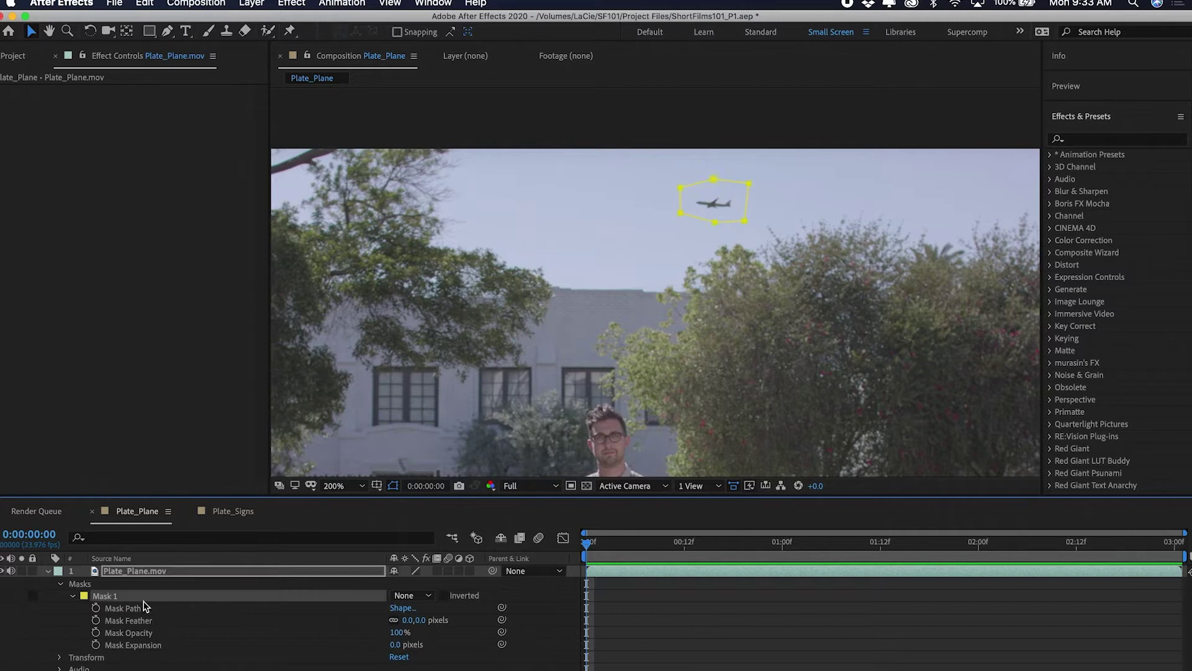
left_click(96, 609)
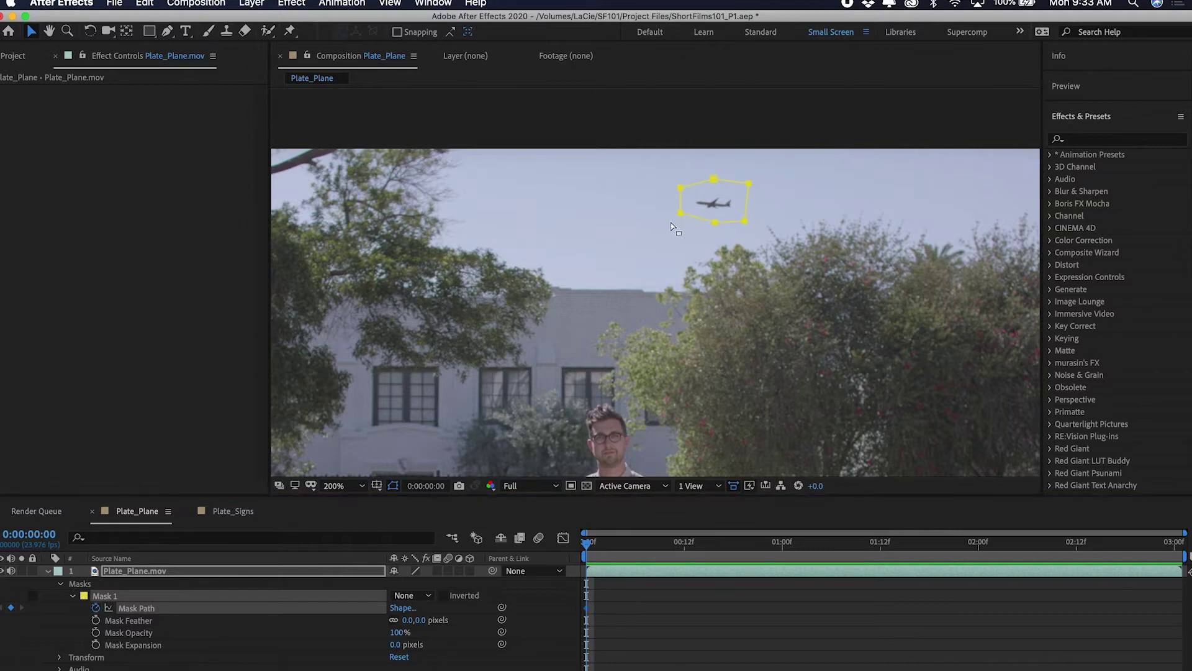
At 3:00, move the whole mask onto the plane, then scrub and preview the motion
left_click(714, 179)
left_click_drag(638, 544, 1175, 544)
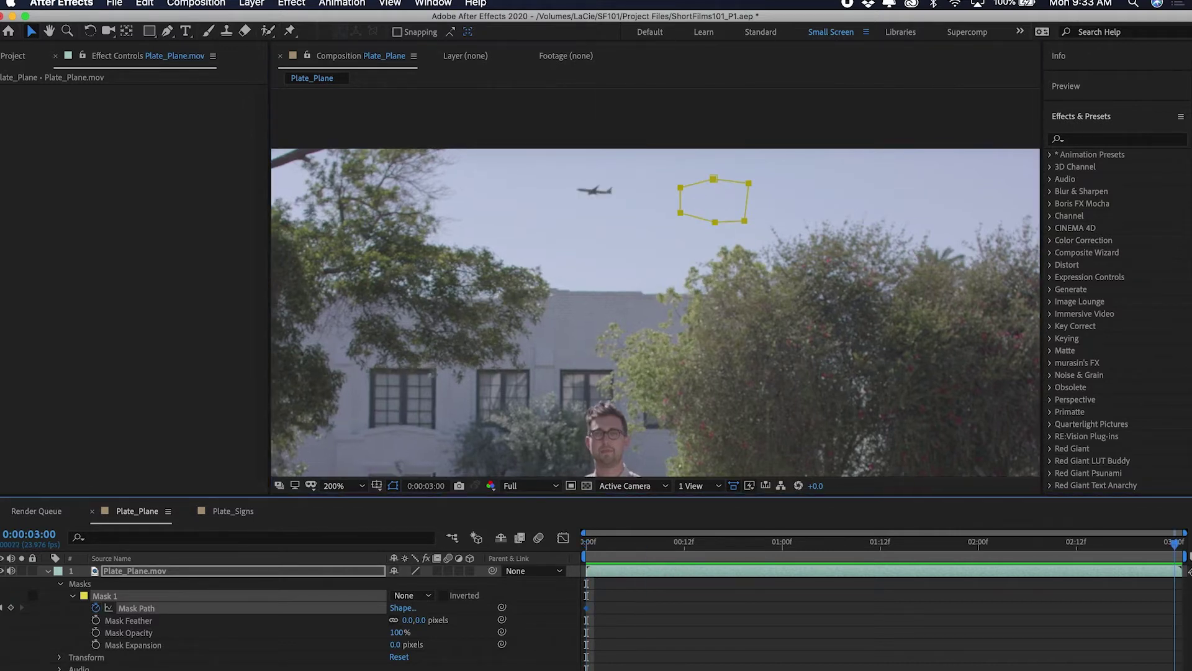
left_click(713, 180)
left_click_drag(713, 182, 612, 178)
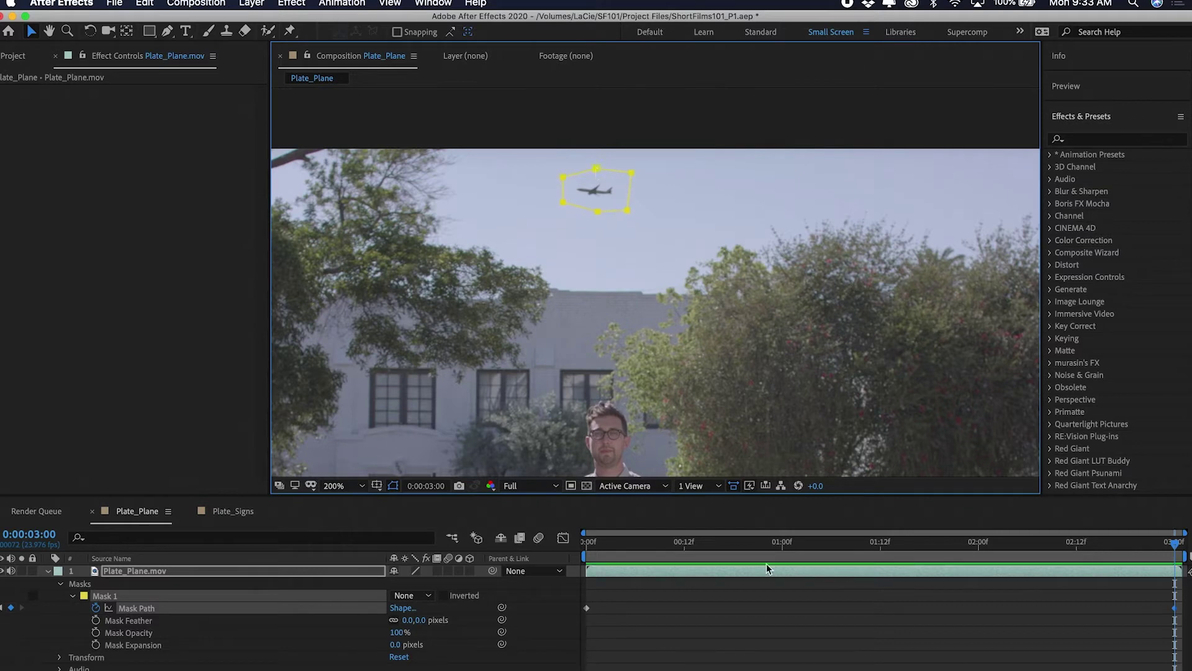
left_click_drag(1101, 552, 595, 524)
key("space")
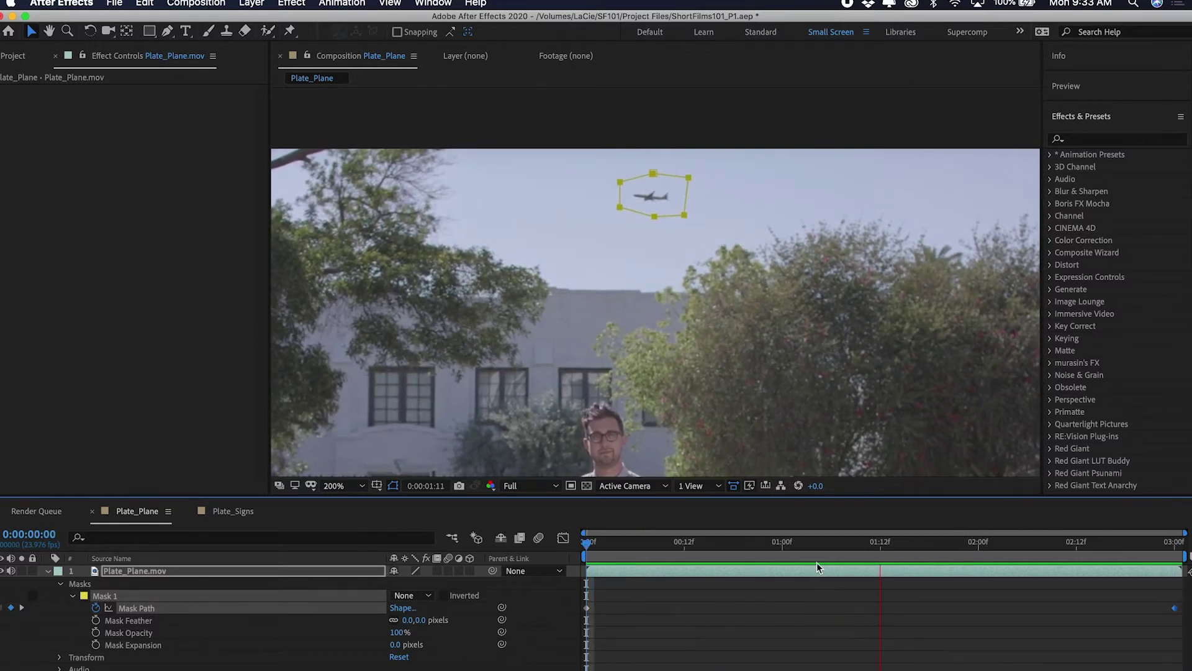
key("space")
key("Home")
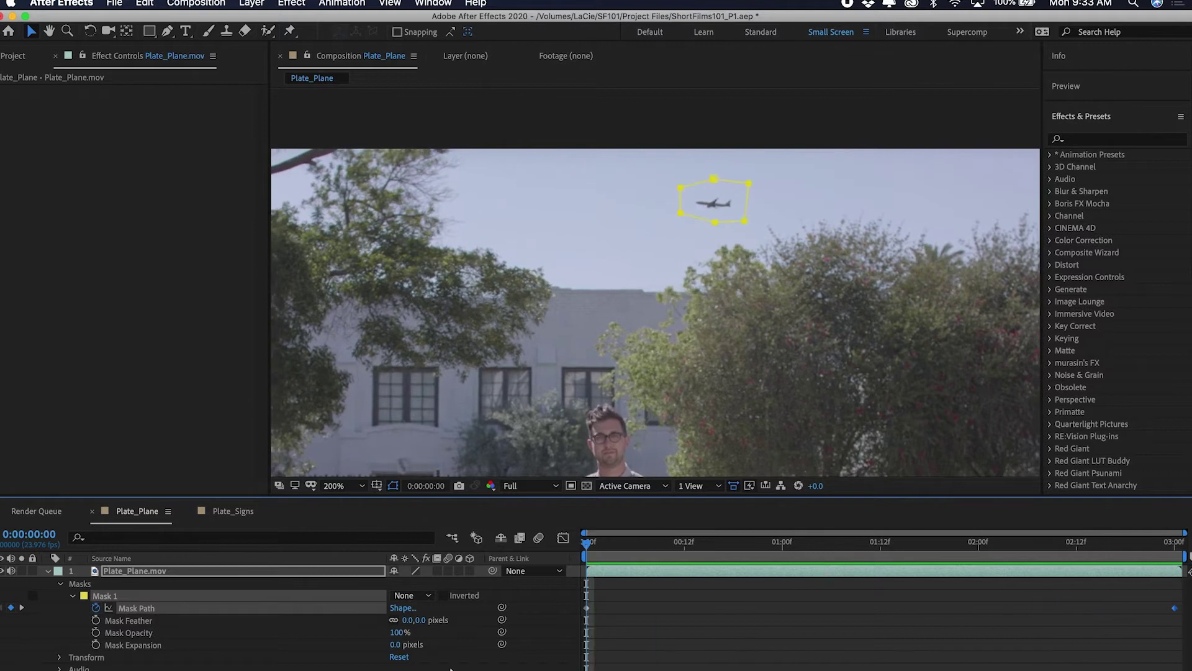
Set Mask 1's mode to Subtract and preview the moving cut-out over the plate
left_click(380, 594)
left_click(415, 597)
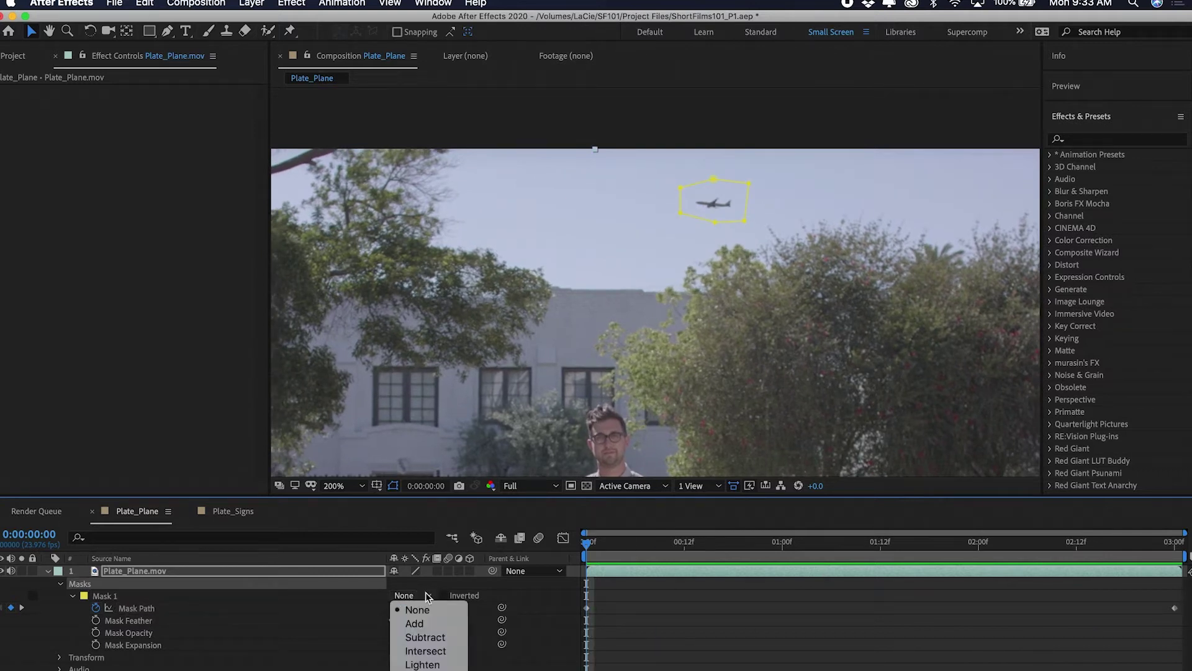
left_click(427, 633)
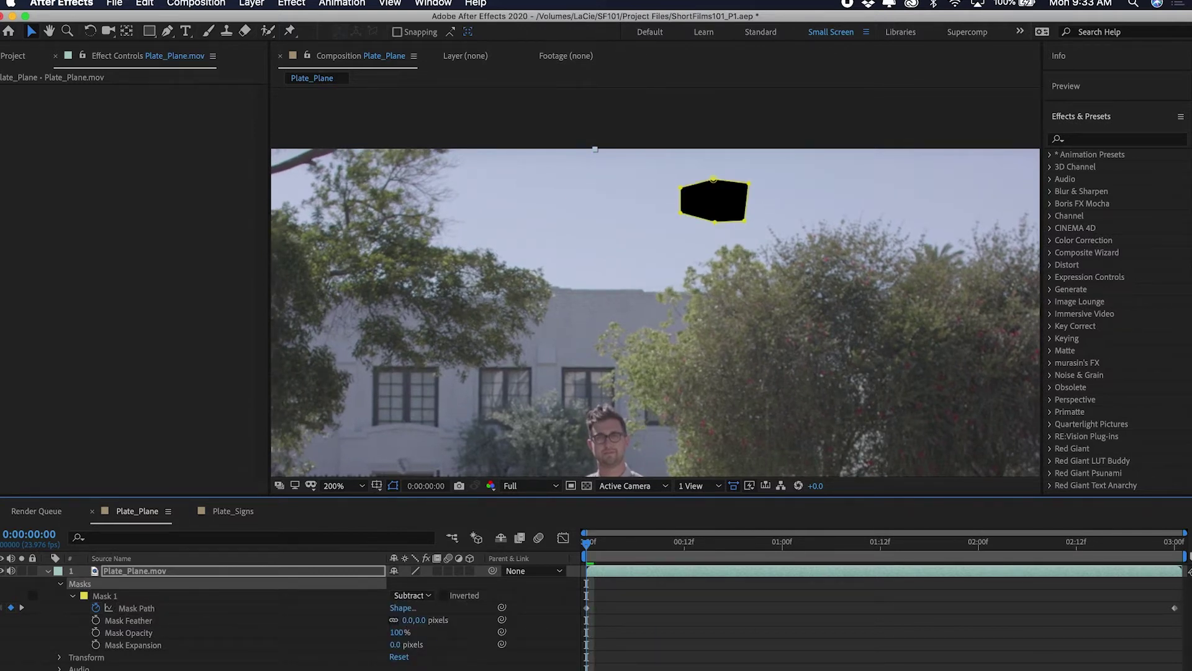
key("space")
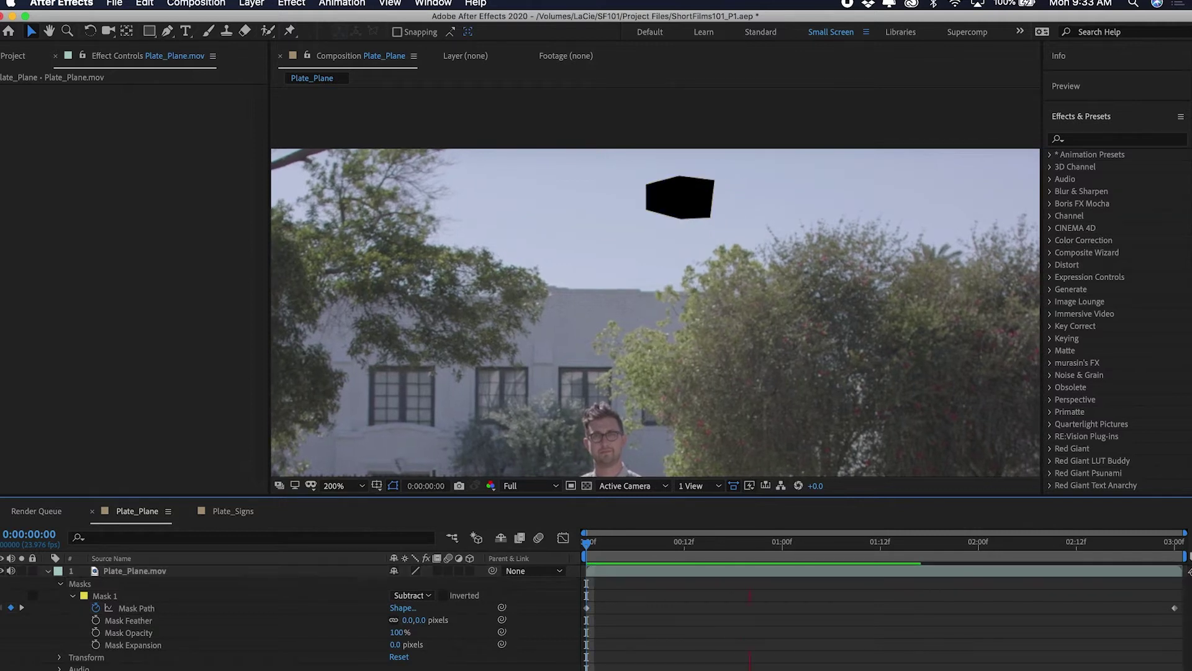
Show the Content-Aware Fill panel and generate a fill layer to paint out the plane
left_click(433, 3)
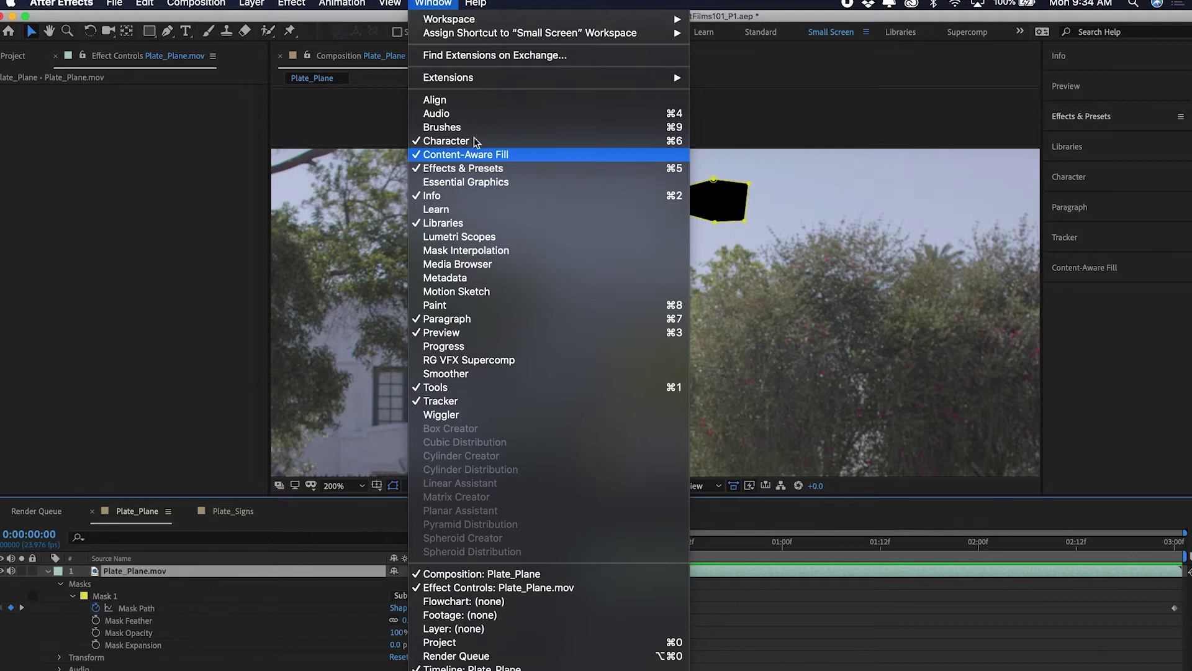
left_click(477, 155)
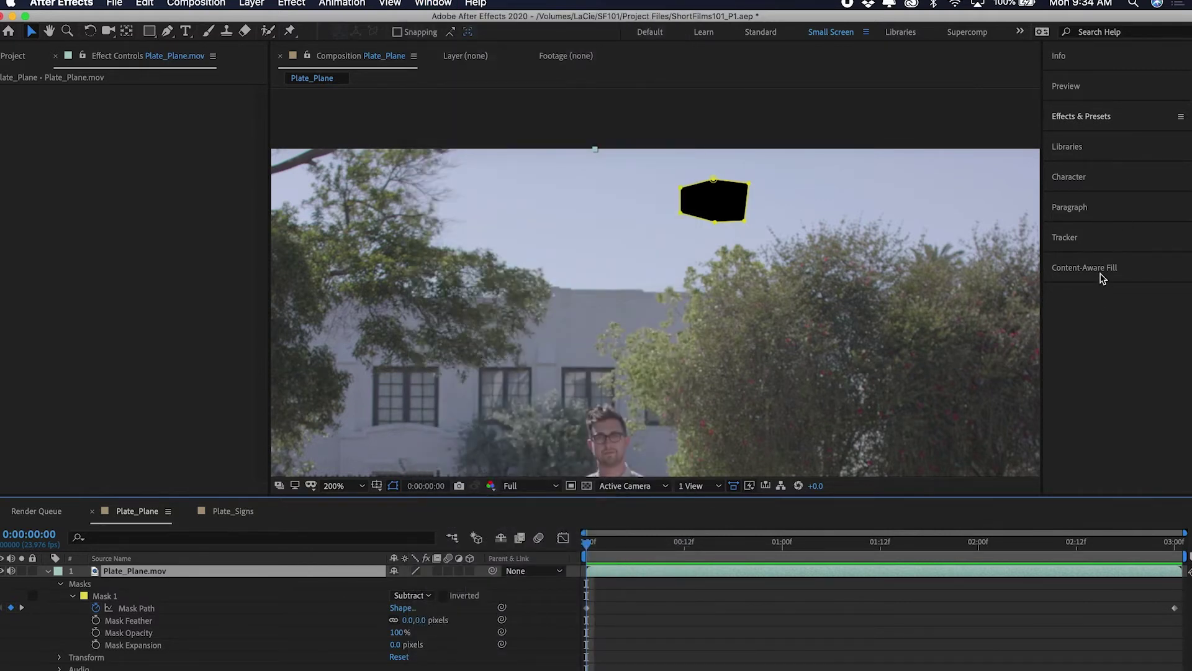
left_click(1101, 272)
scroll(1058, 329, "down", 2)
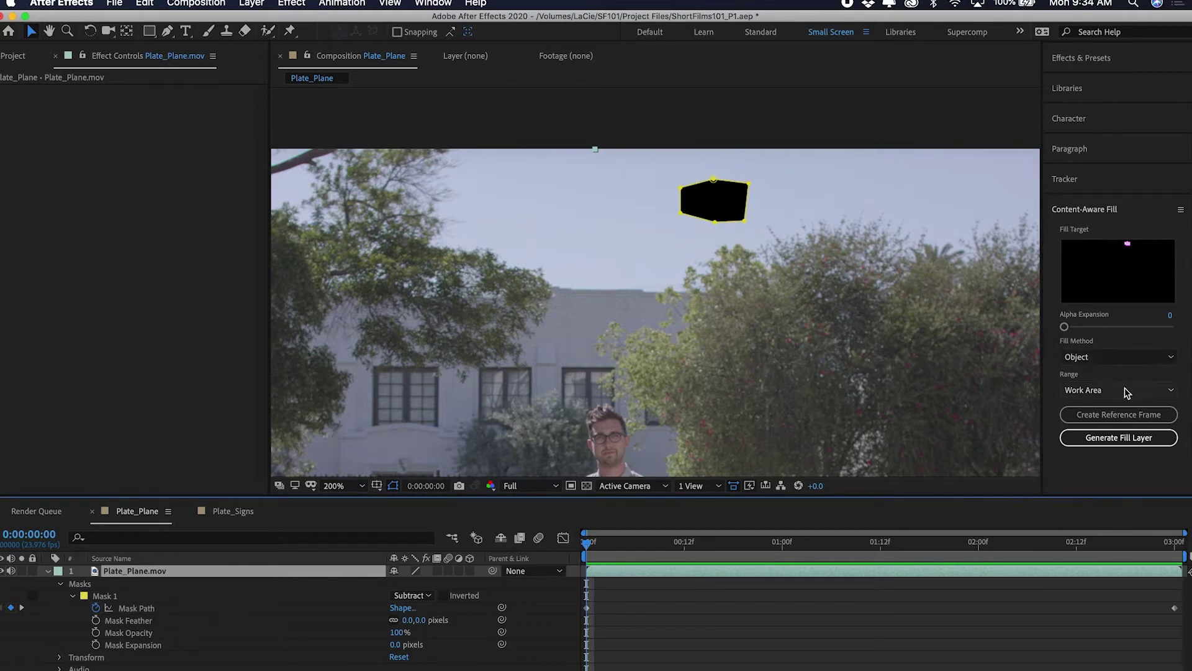
left_click(1120, 439)
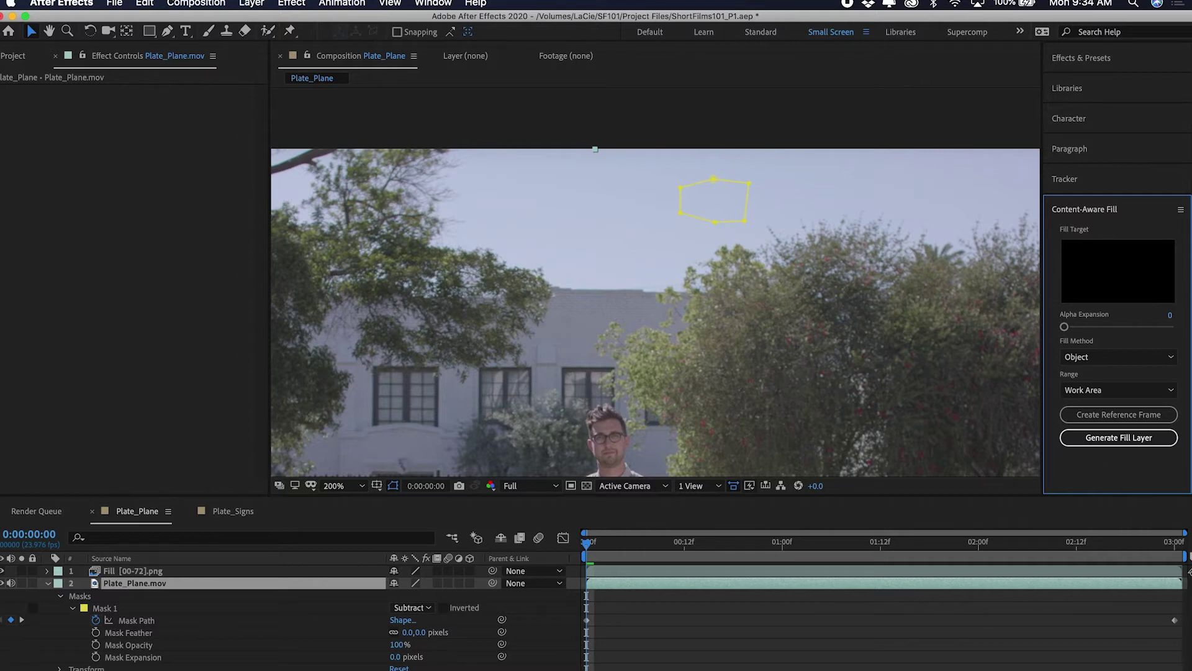
Set the viewer zoom to Fit, deselect the layer, and preview the patched shot
left_click(347, 485)
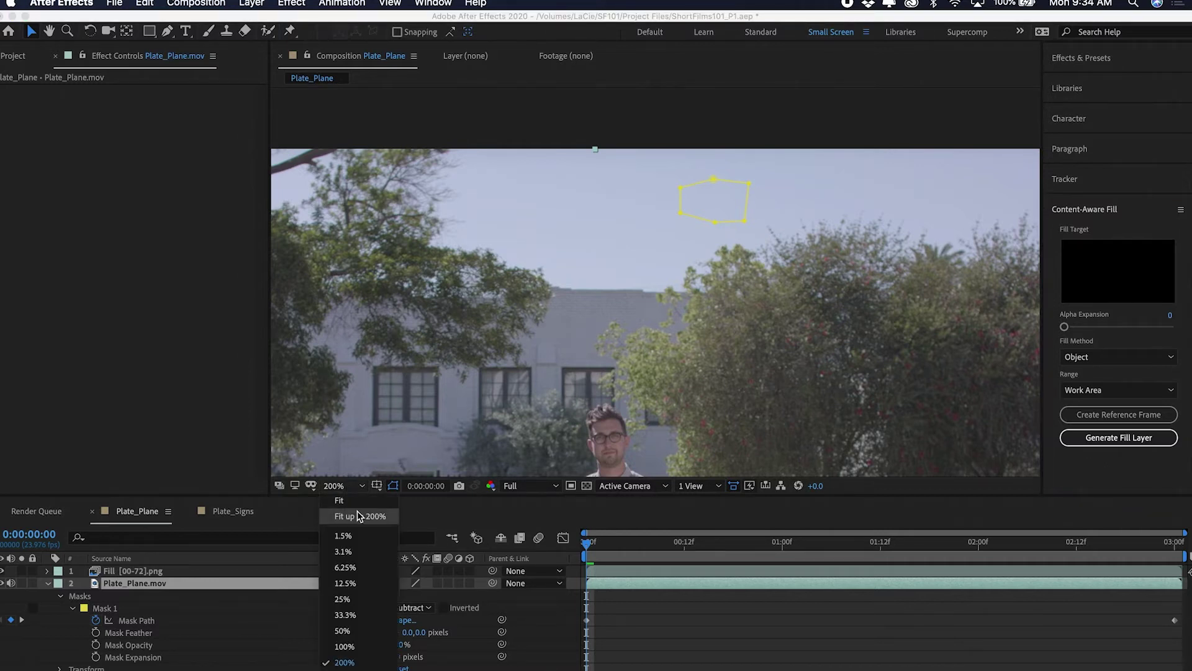
left_click(357, 510)
left_click(513, 667)
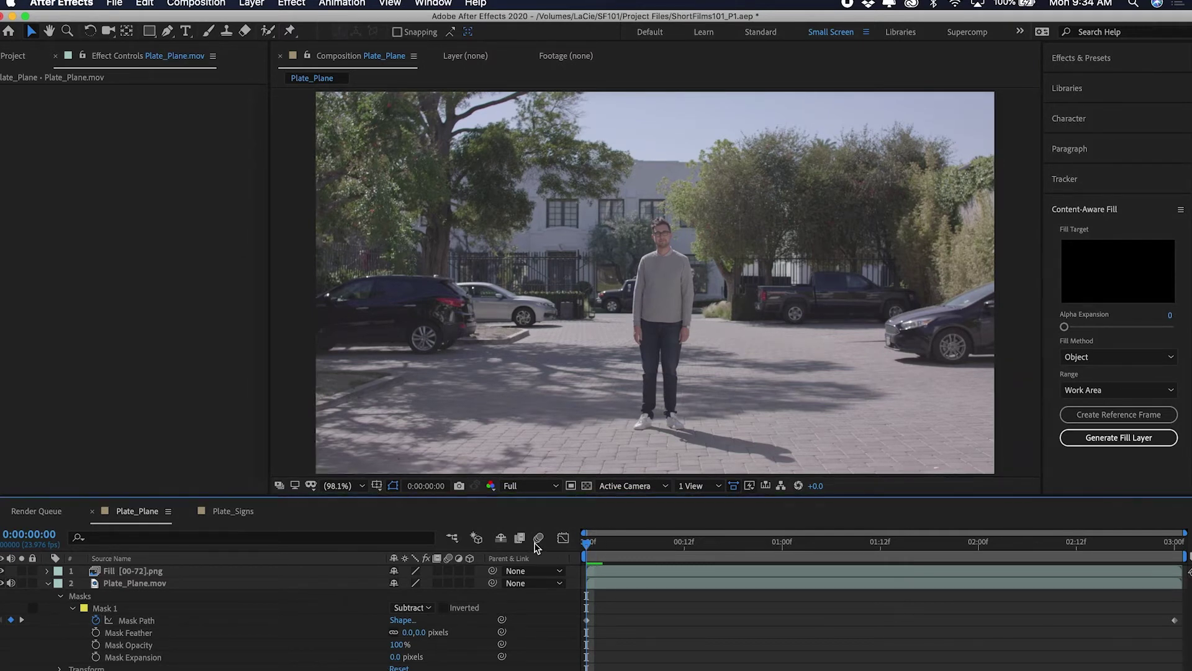
key("space")
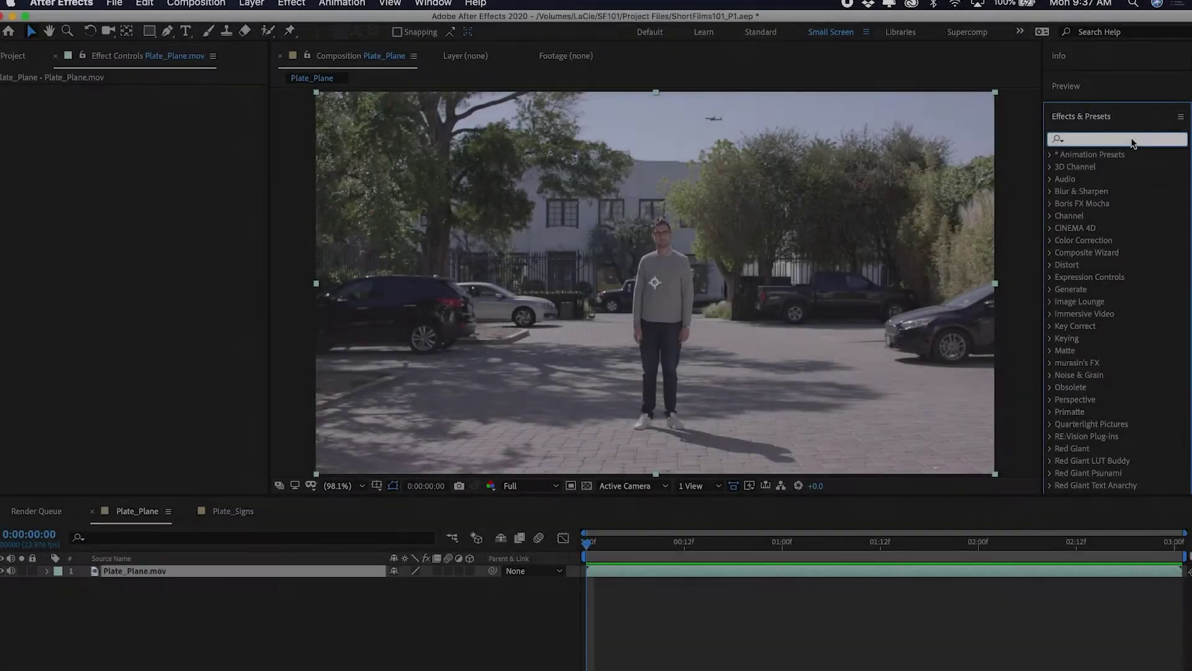
Apply Spot Clone Tracker to Plate_Plane.mov, placing the repair spot on the plane with the clone source beside it
type("spot clo")
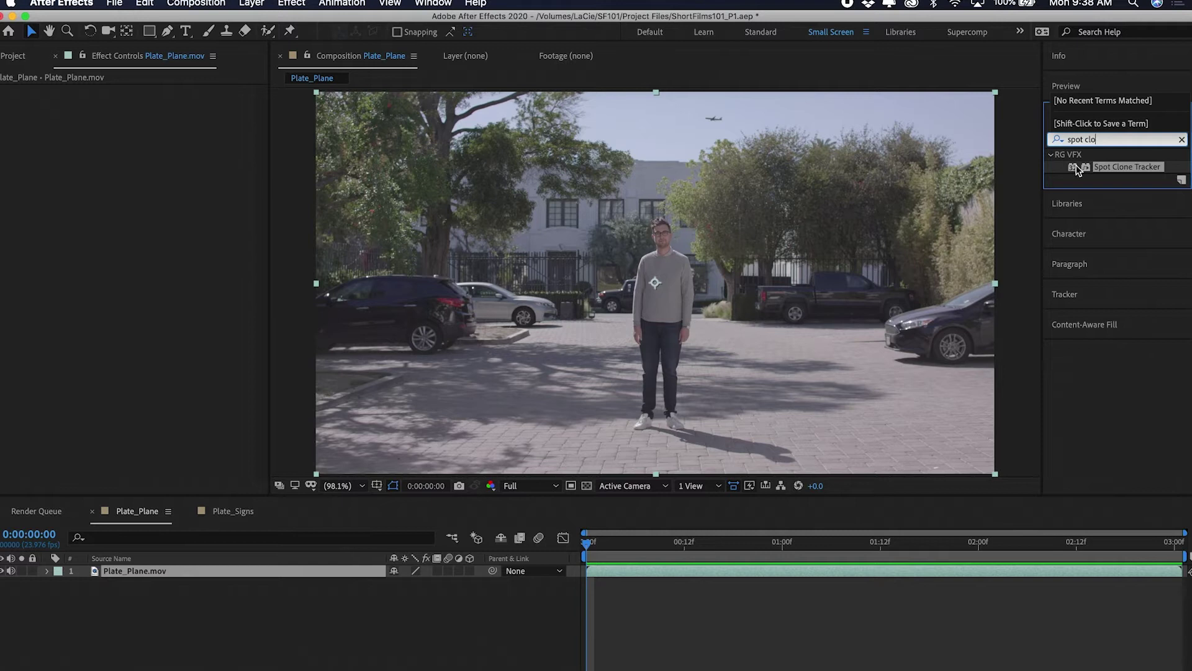
mouse_move(1076, 171)
left_mouse_down()
mouse_move(682, 310)
mouse_move(131, 570)
left_mouse_up()
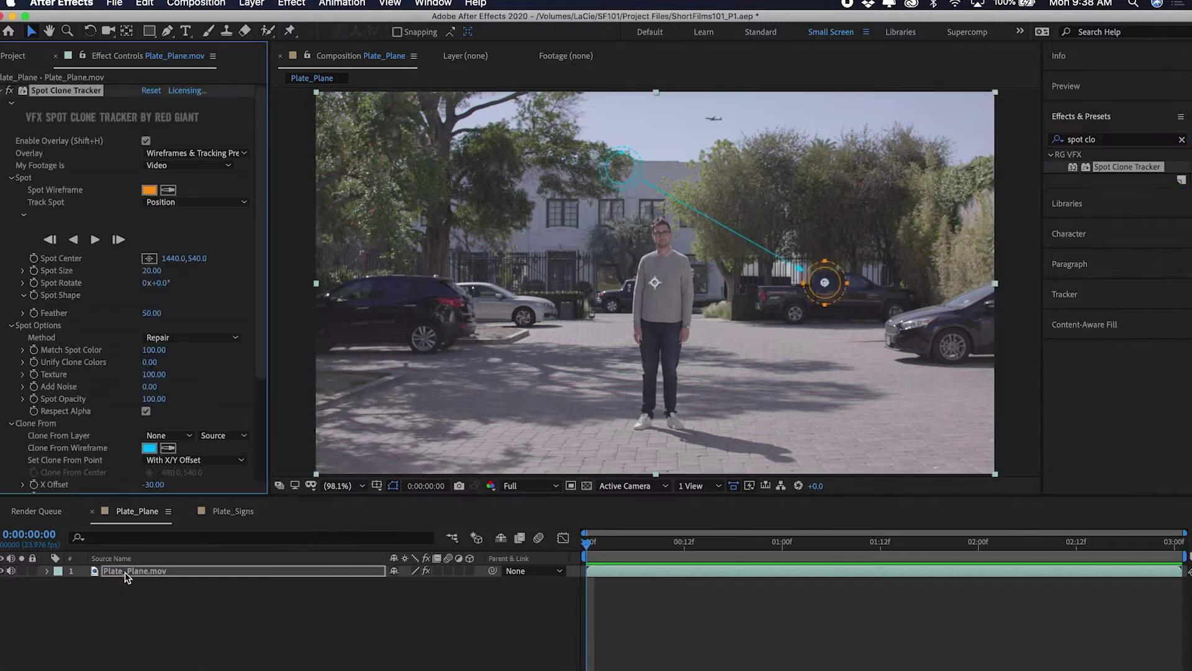
mouse_move(843, 268)
left_mouse_down()
mouse_move(715, 185)
mouse_move(697, 187)
left_mouse_up()
mouse_move(482, 172)
left_mouse_down()
mouse_move(490, 186)
mouse_move(524, 184)
left_mouse_up()
mouse_move(679, 210)
left_mouse_down()
mouse_move(692, 129)
mouse_move(716, 128)
left_mouse_up()
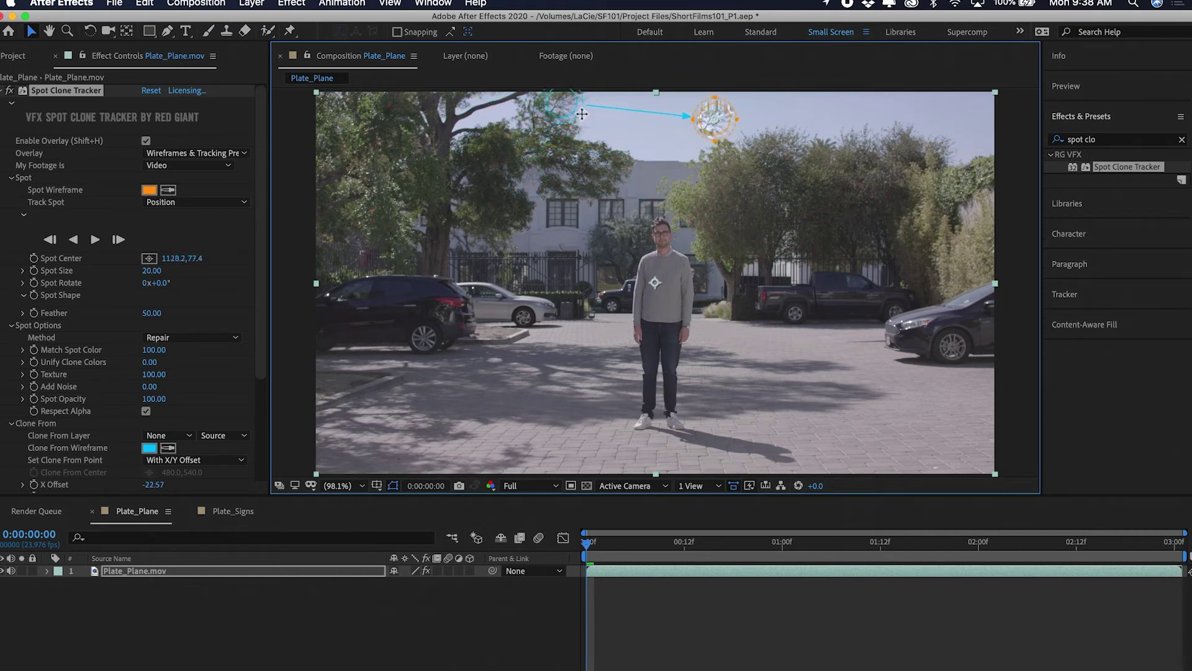
mouse_move(567, 113)
left_mouse_down()
mouse_move(658, 122)
mouse_move(643, 130)
left_mouse_up()
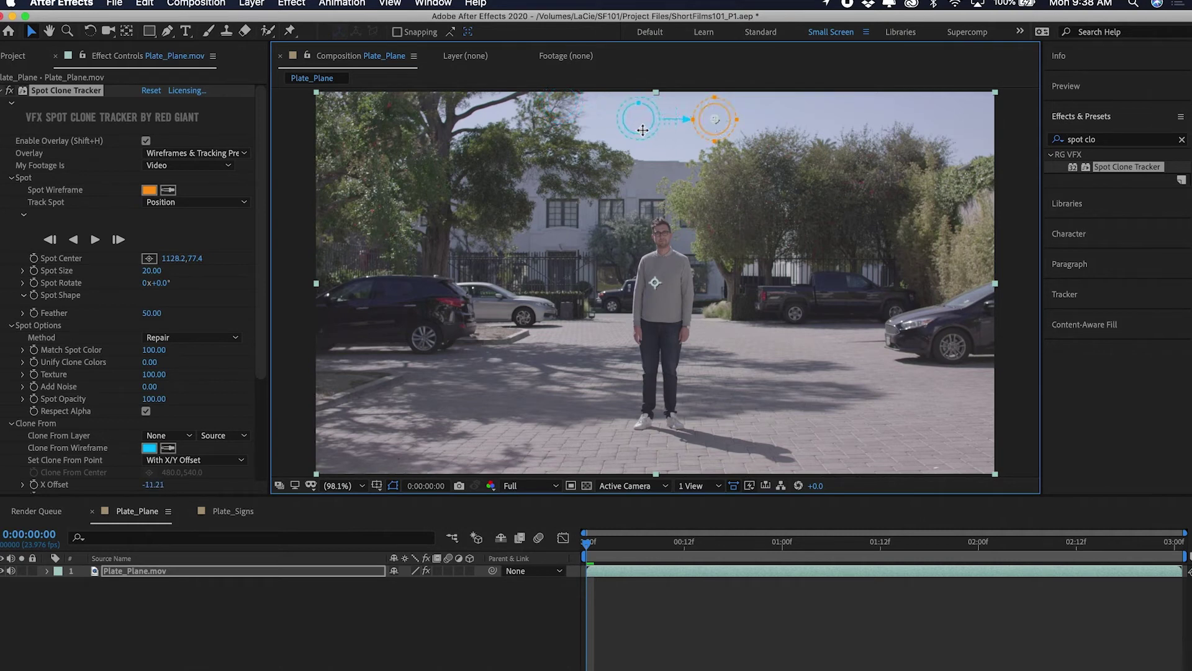
left_click_drag(717, 128, 716, 128)
left_click_drag(641, 110, 769, 111)
Preview the patched sky, then track the repair spot forward through the shot
key("F2")
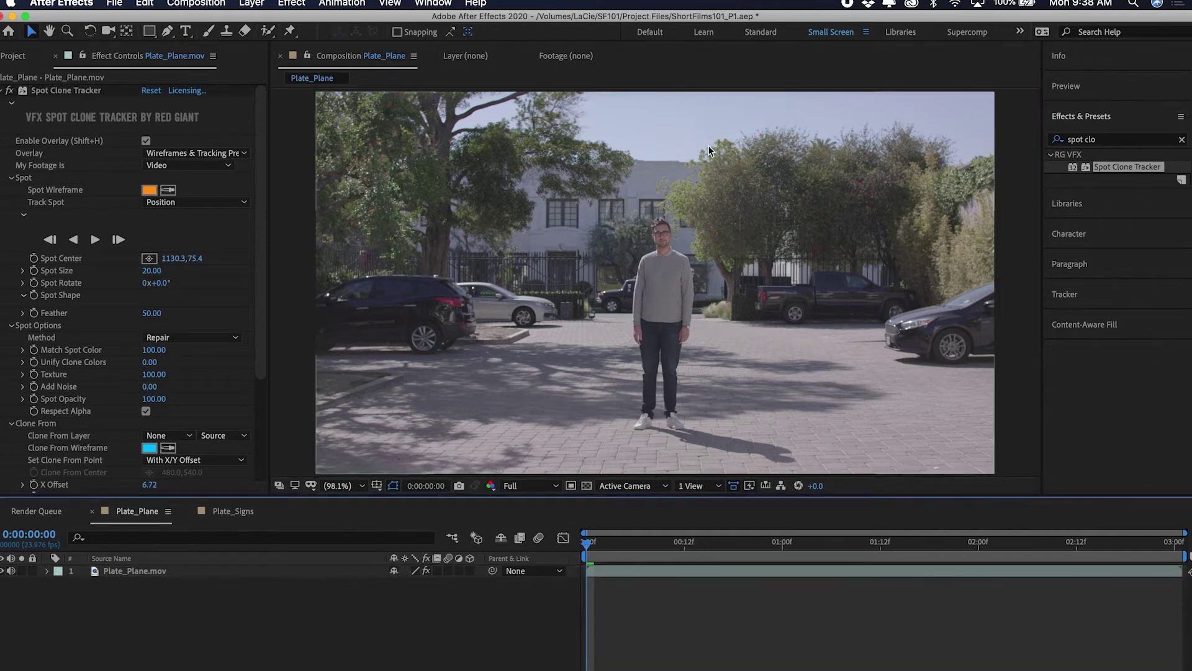
key("space")
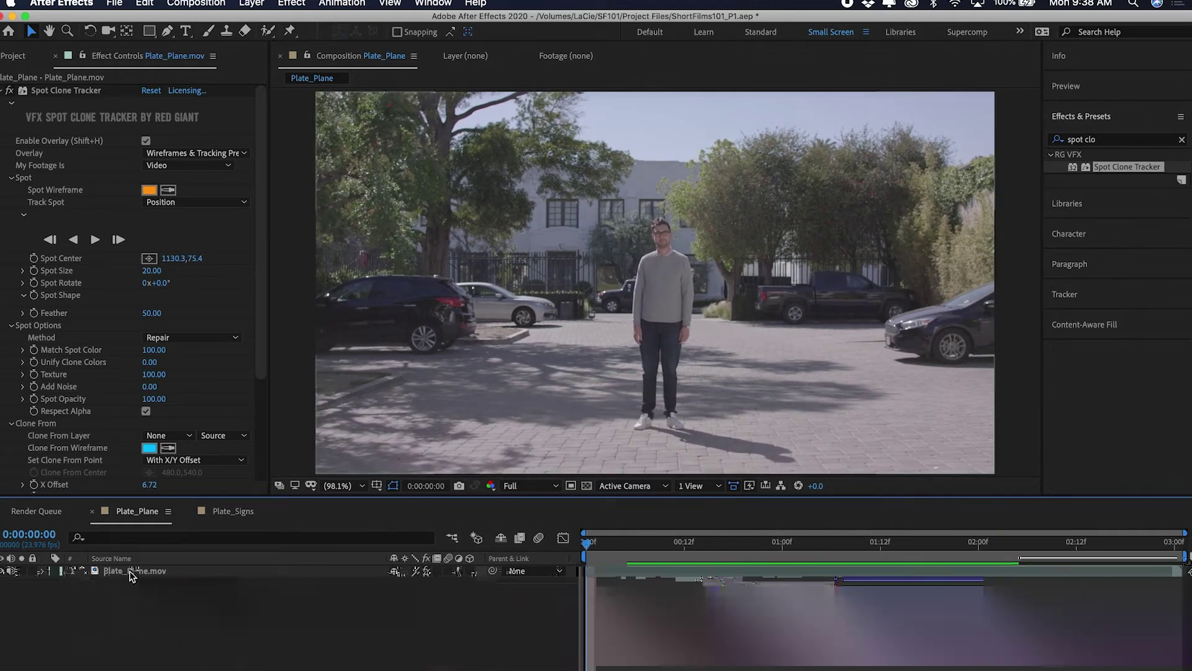
left_click(360, 571)
left_click(112, 228)
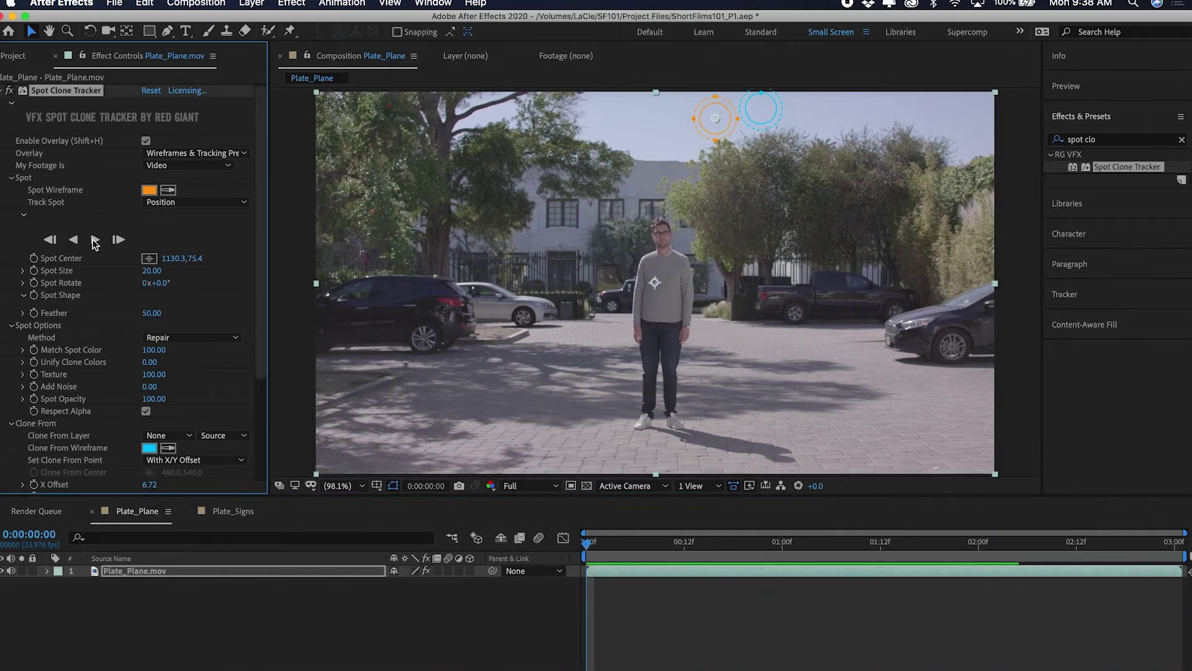
left_click(94, 240)
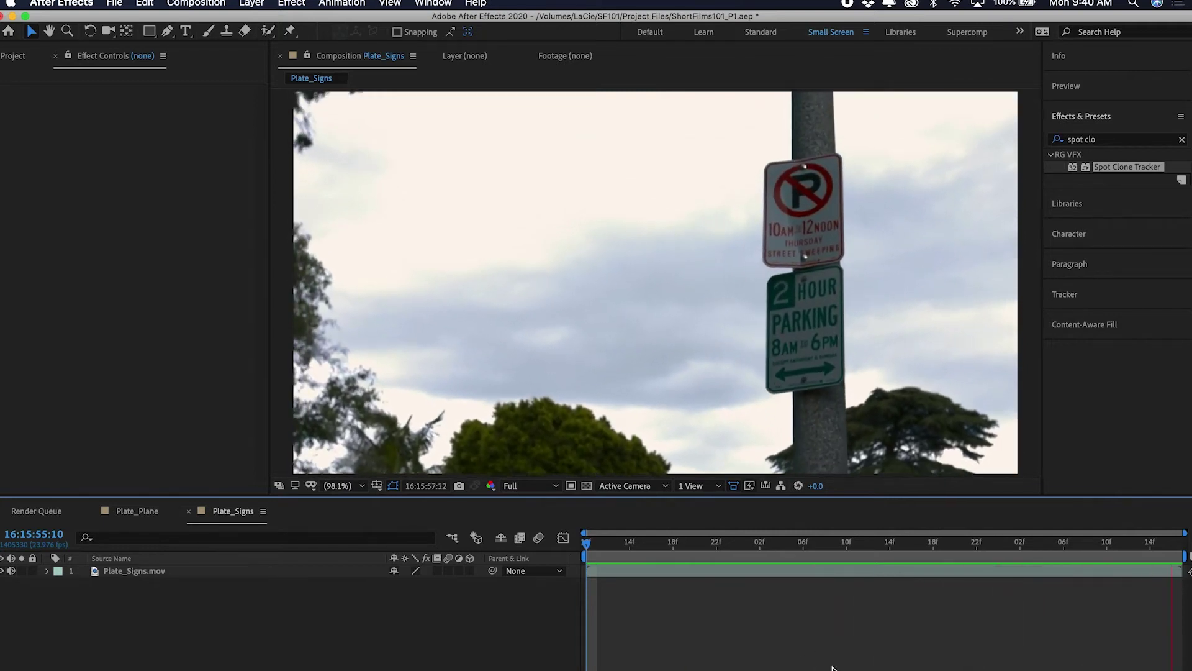
Preview Plate_Signs, run Track Camera on Plate_Signs.mov, and select track points on the upper sign
key("space")
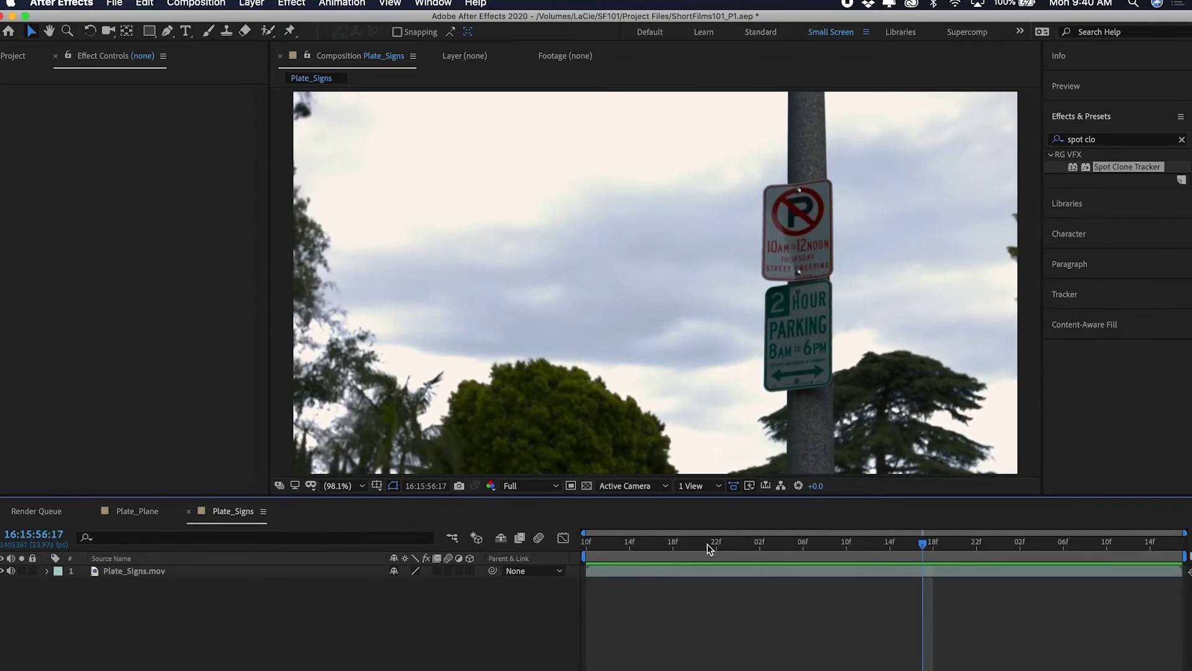
key("Home")
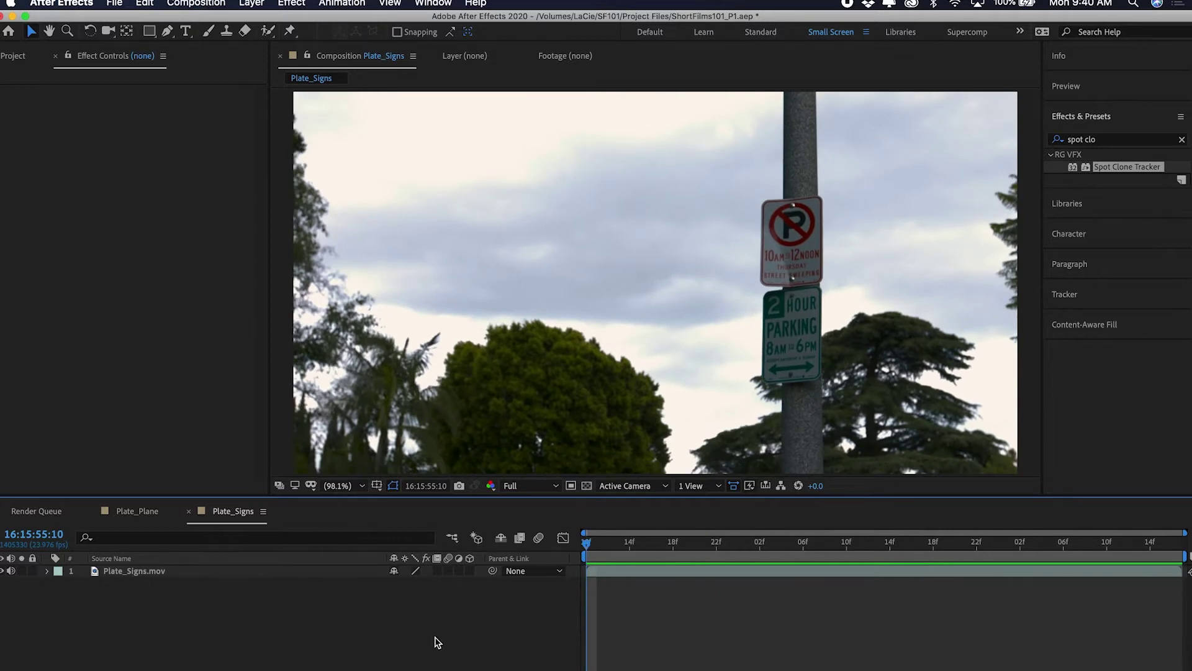
key("space")
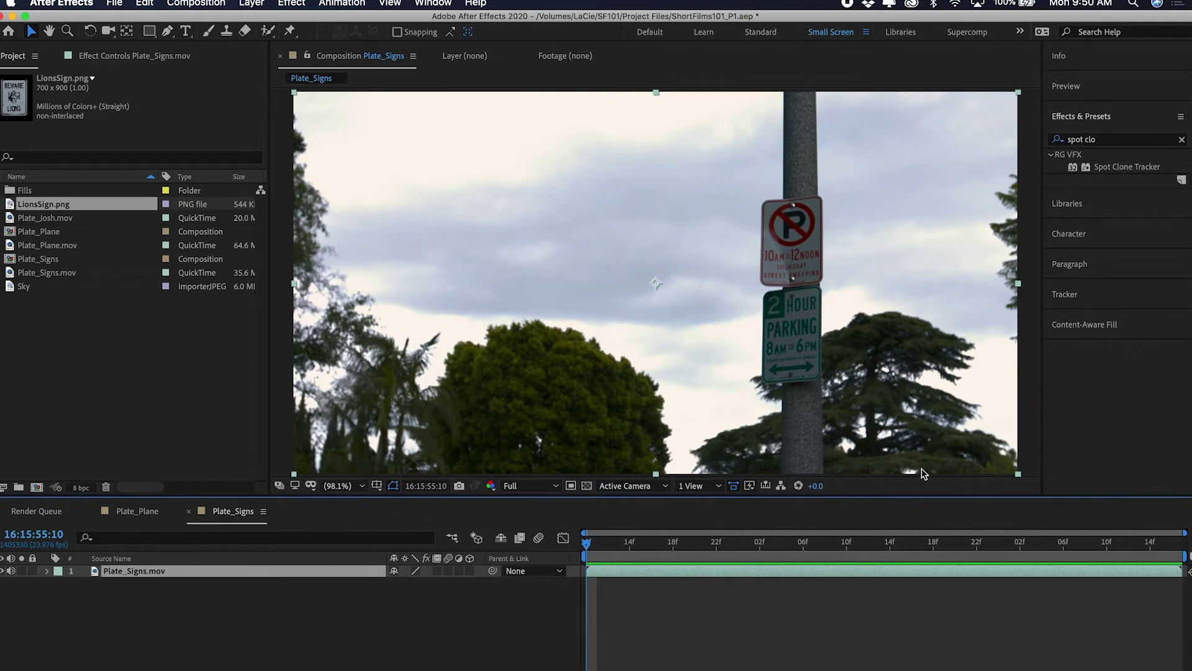
left_click(1110, 292)
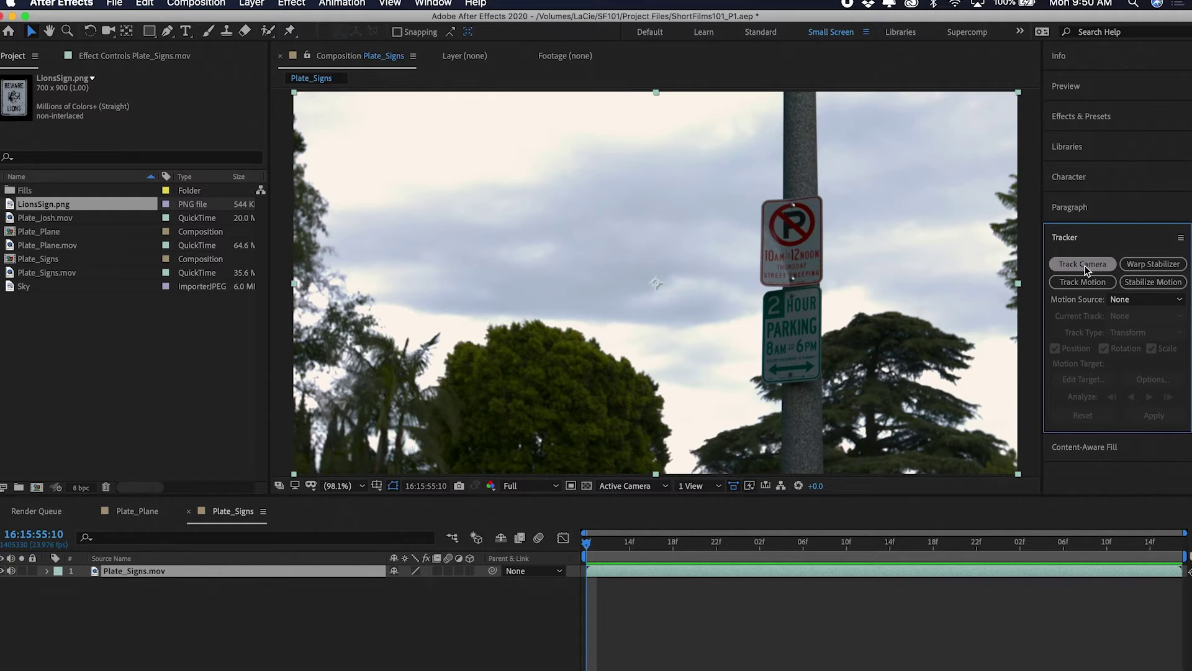
left_click(180, 570)
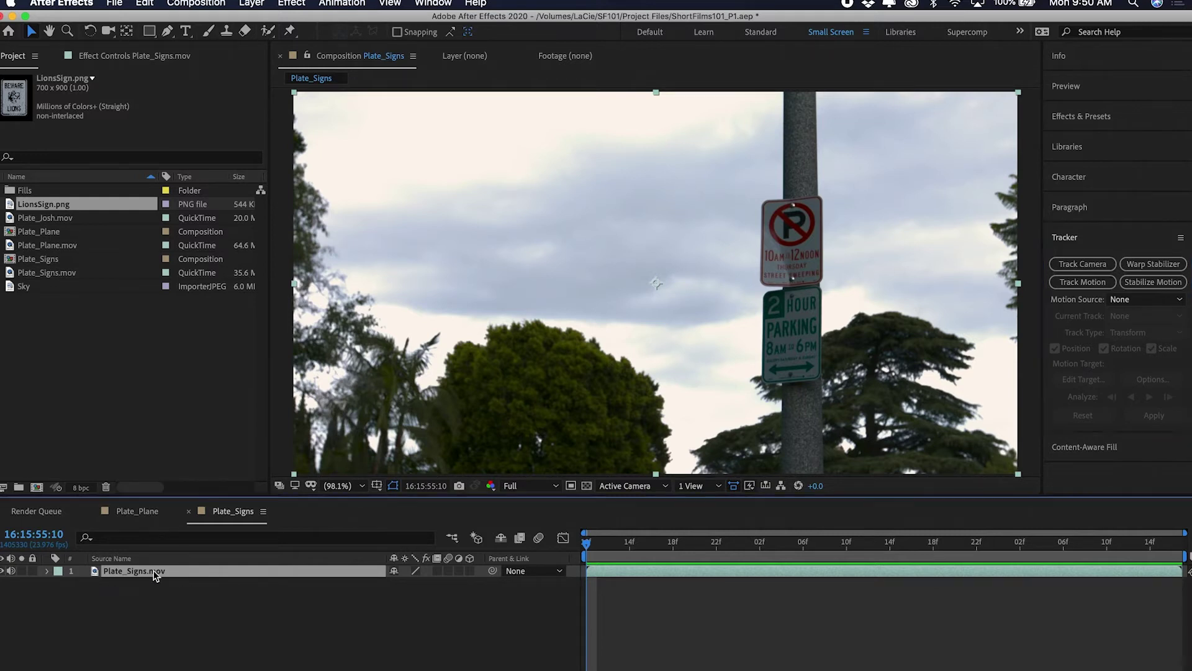
left_click(1088, 266)
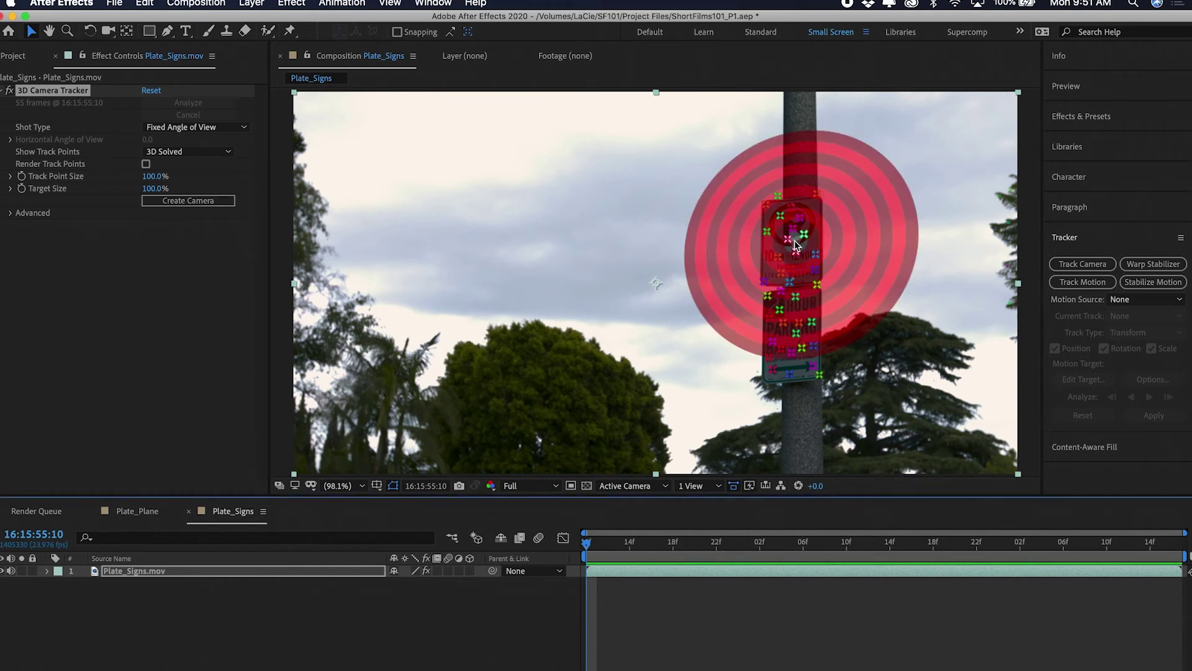
left_click(795, 245)
Create Track Solid 1 and a 3D Tracker Camera from the sign's track points, then preview the tracking
right_click(796, 242)
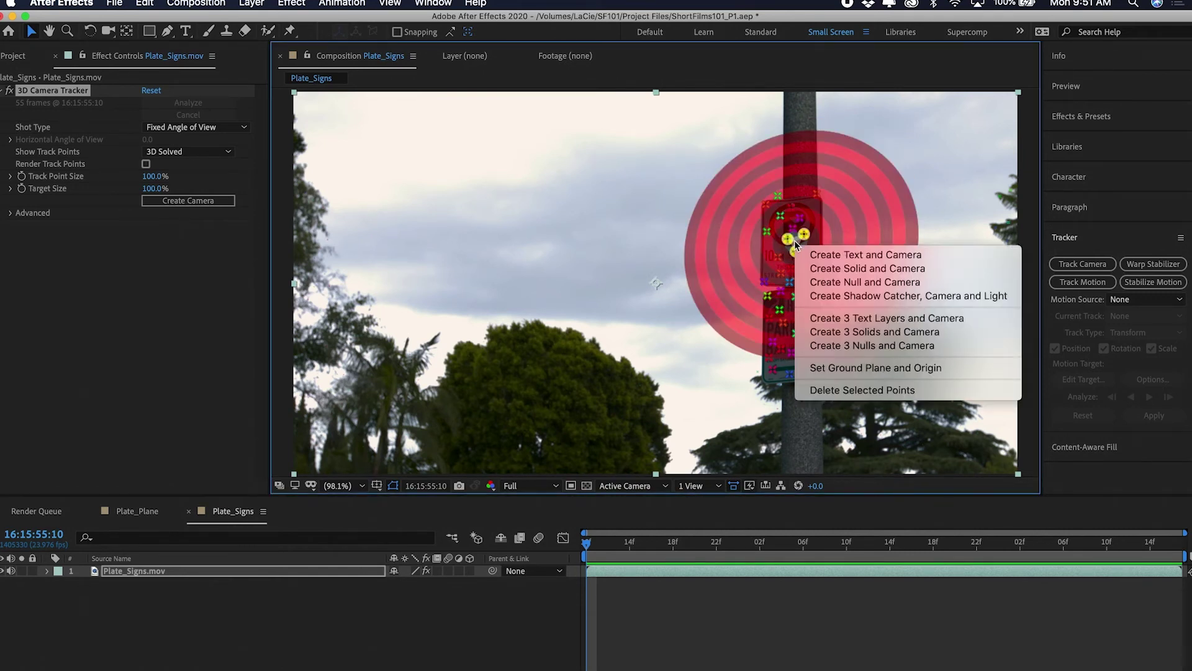
left_click(846, 271)
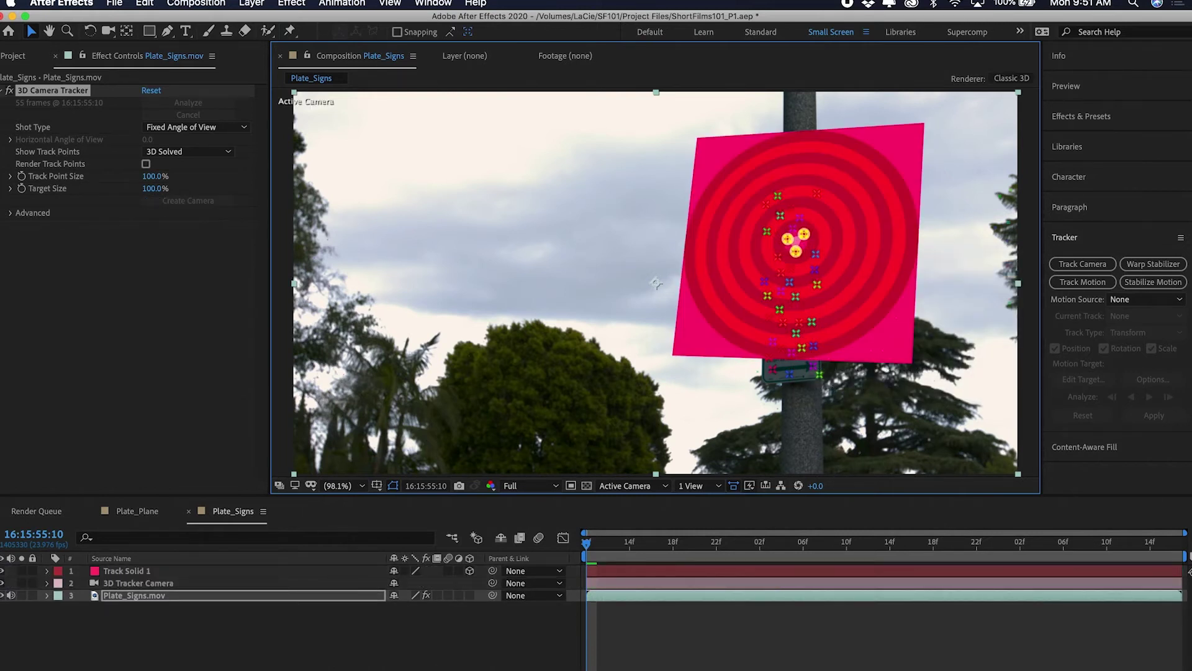
left_click(133, 618)
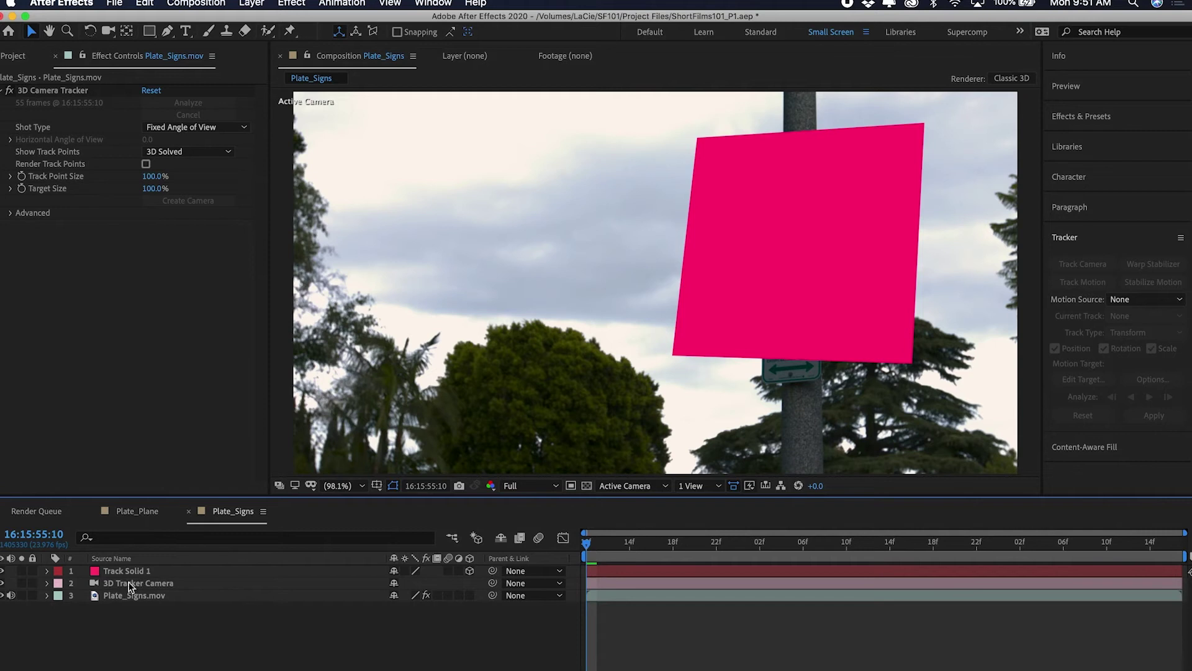
key("space")
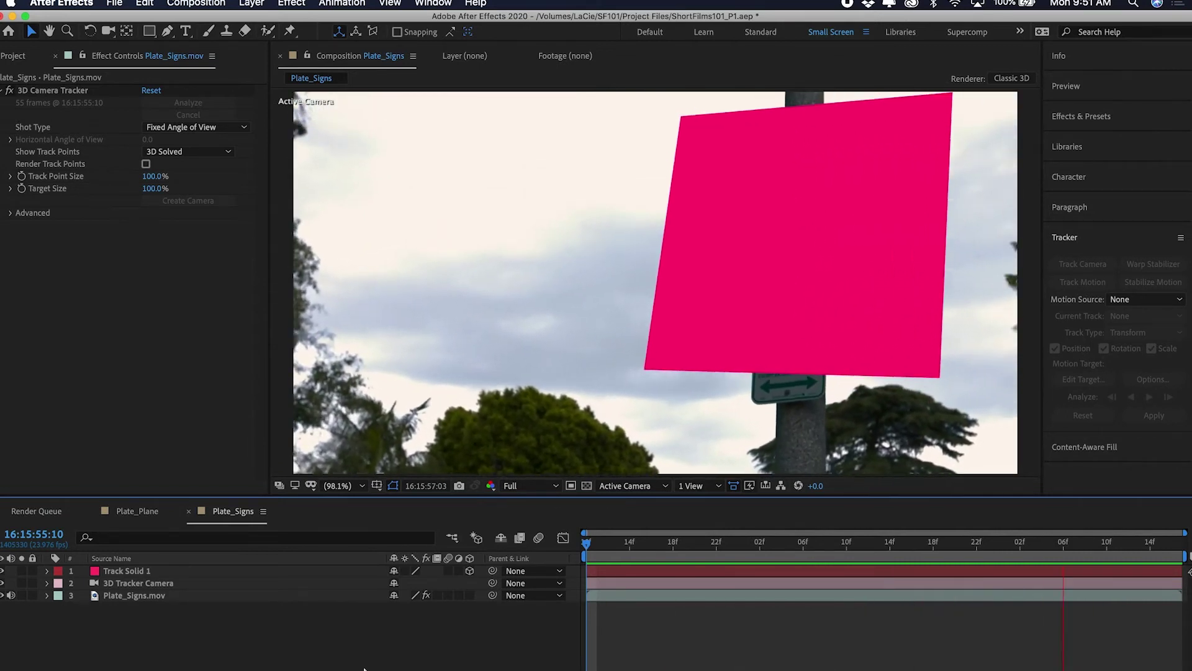
key("space")
left_click(2, 582)
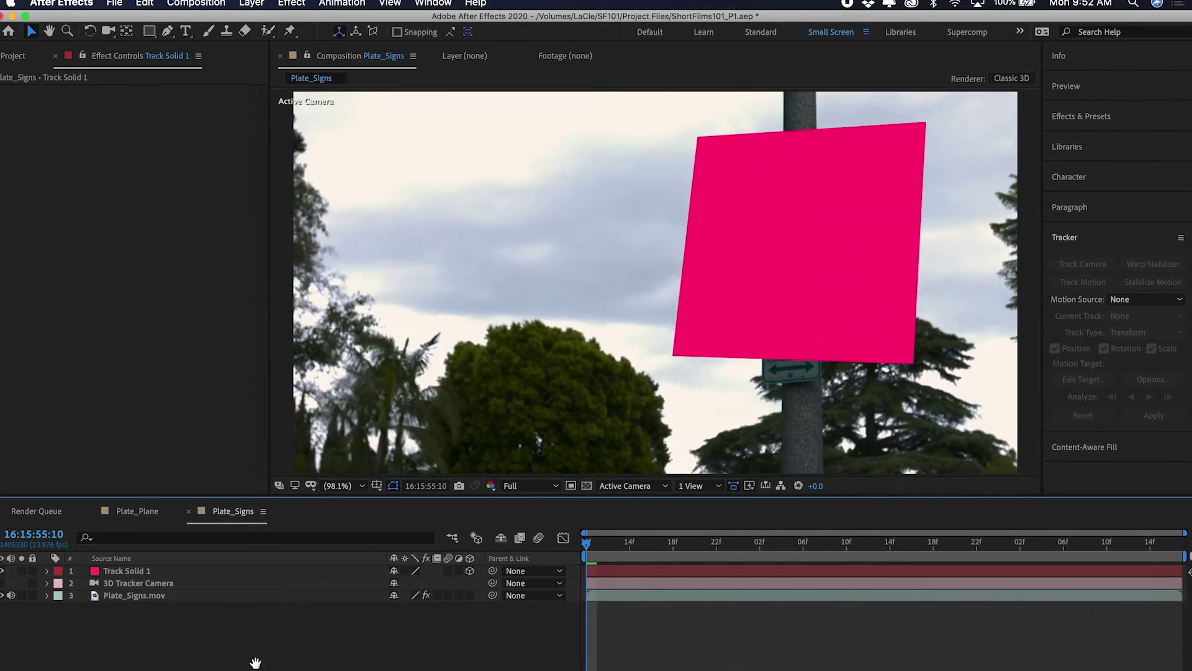
key("space")
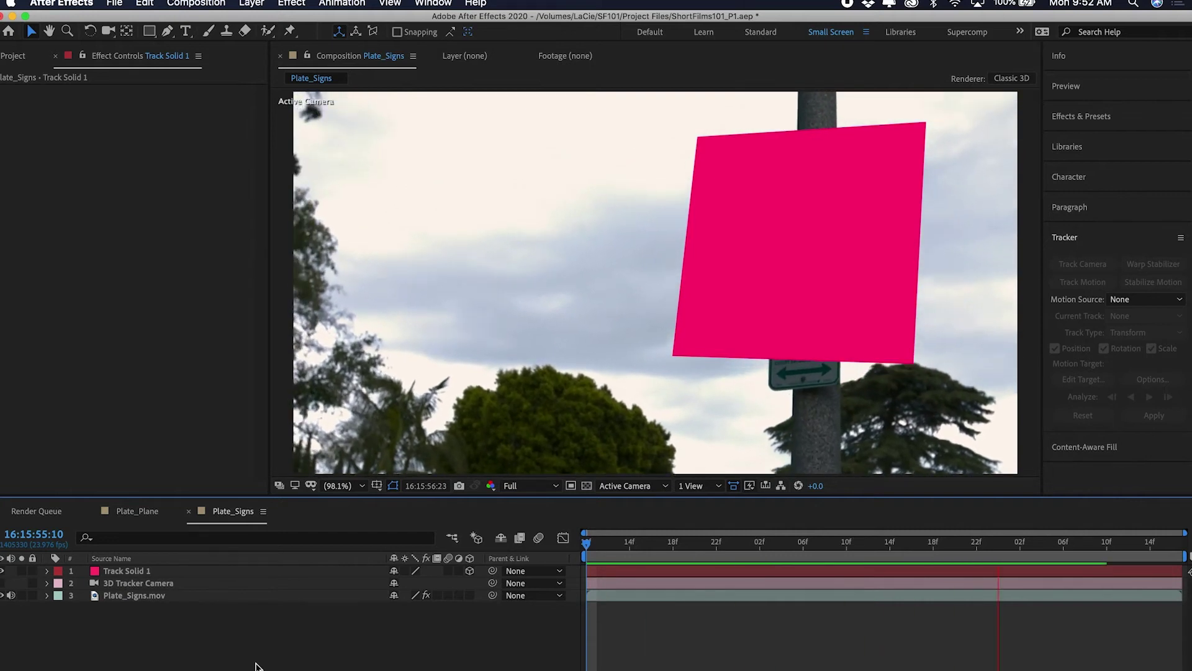
left_click(128, 584)
Add a 3D 'WATCH OUT' text layer above Track Solid 1 and preview it
key("super+t")
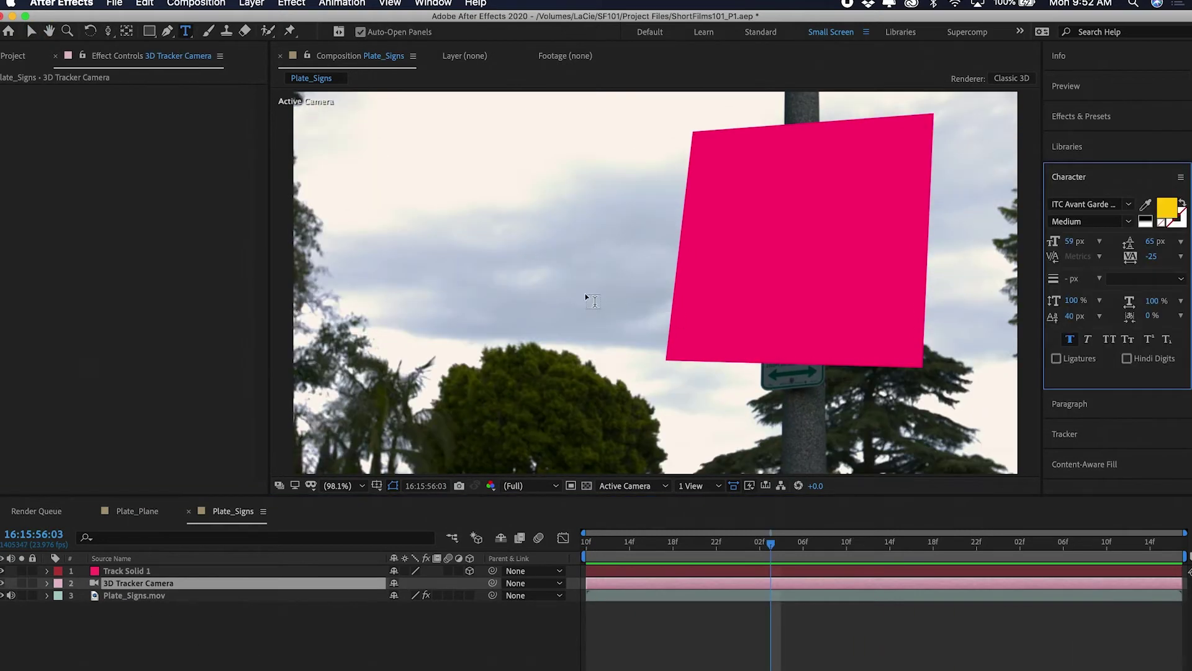
left_click(586, 293)
type("W")
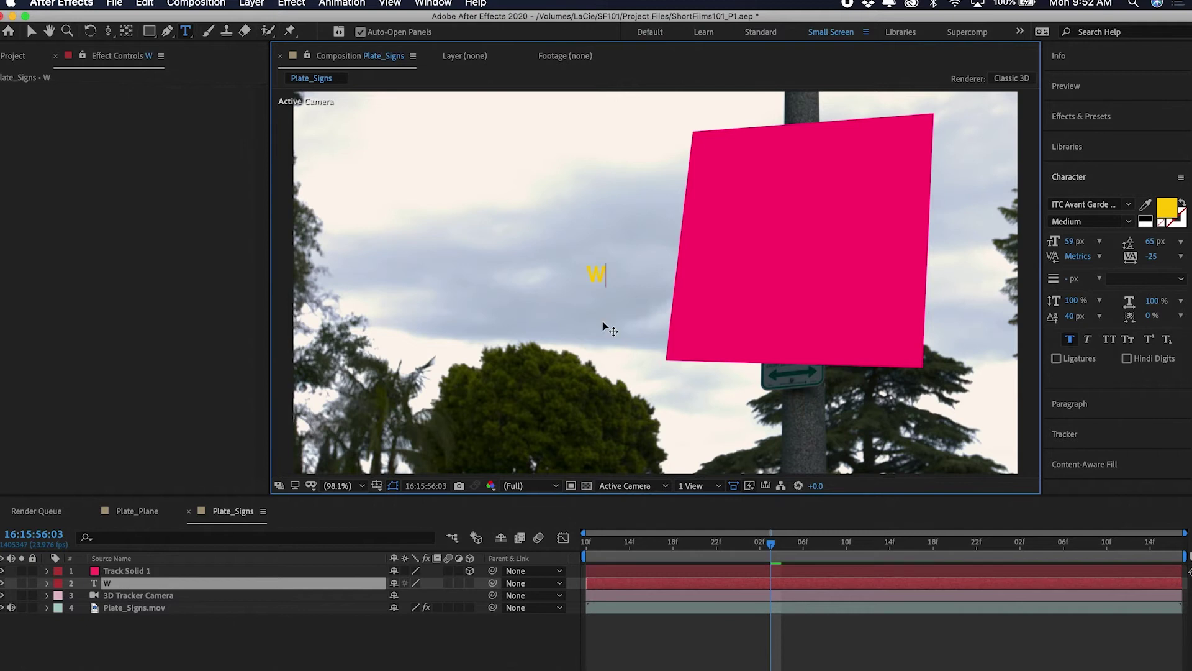
type("ATCH OUT")
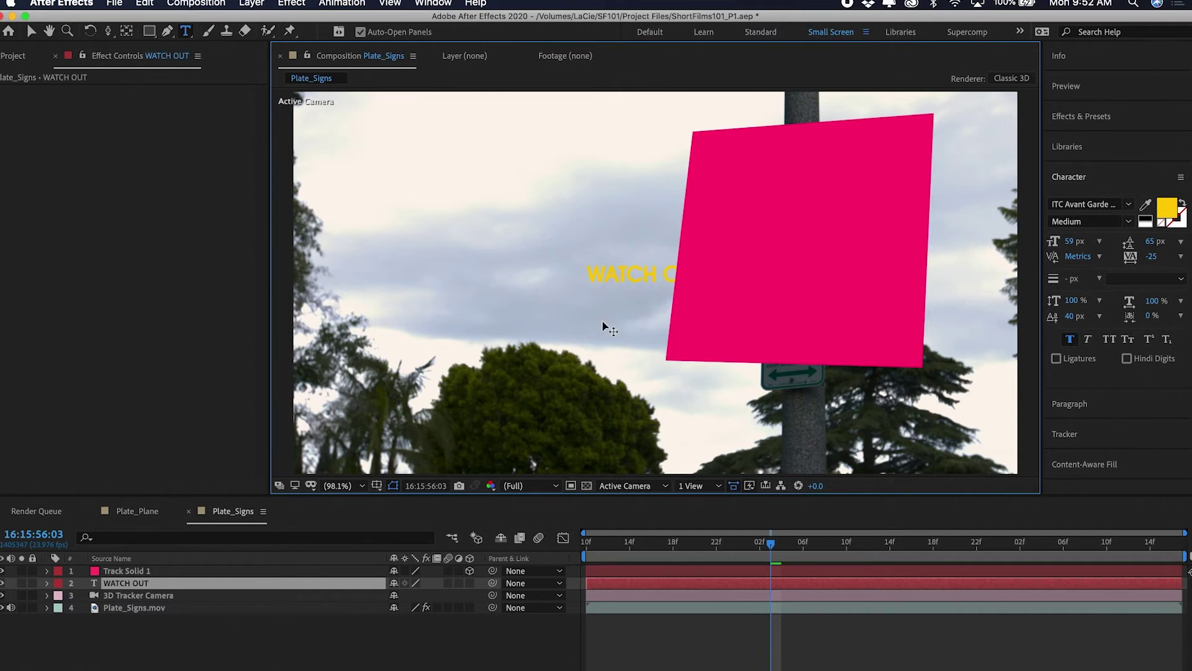
type("v")
left_click_drag(118, 595, 124, 567)
key("space")
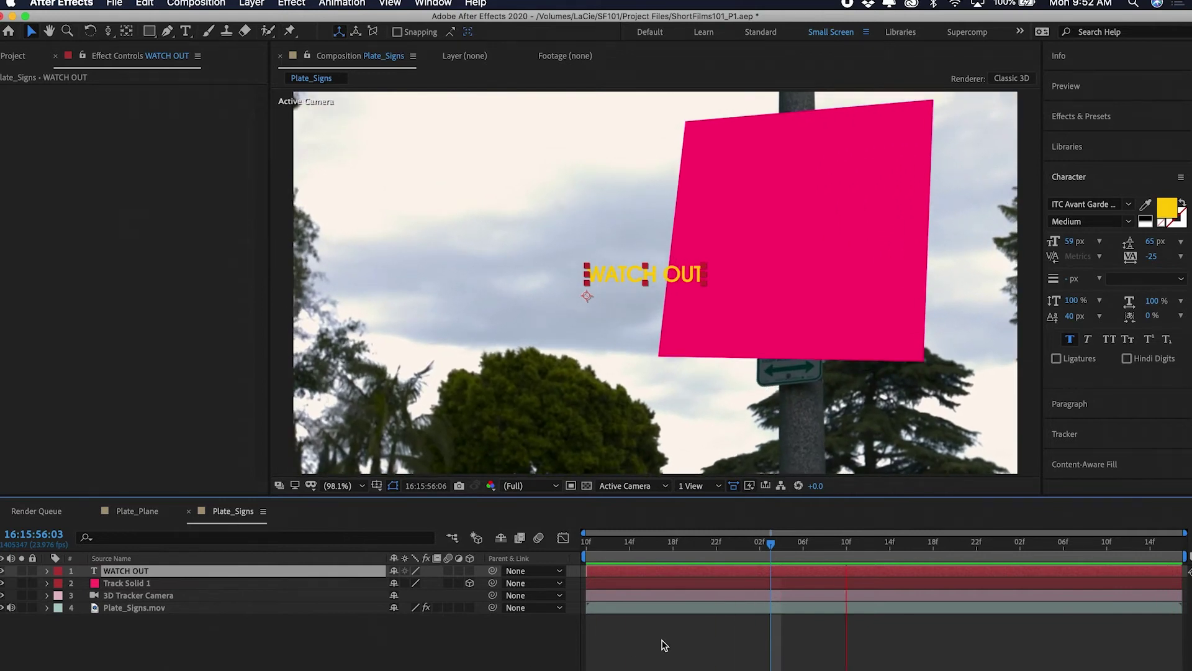
key("space")
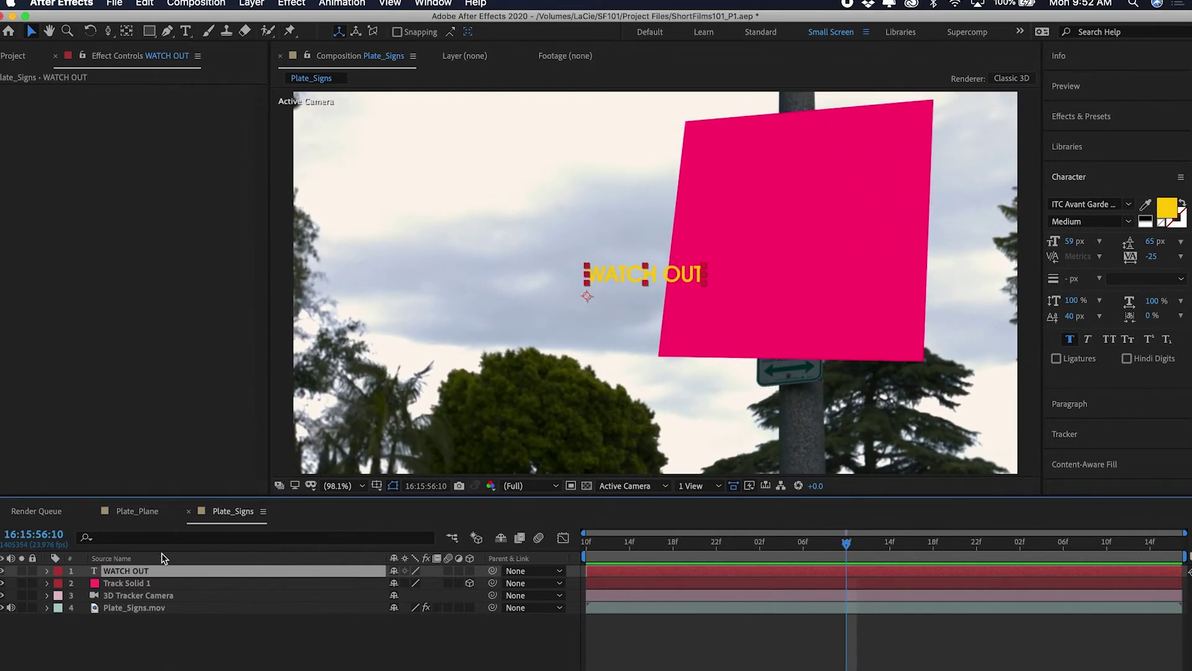
left_click(471, 571)
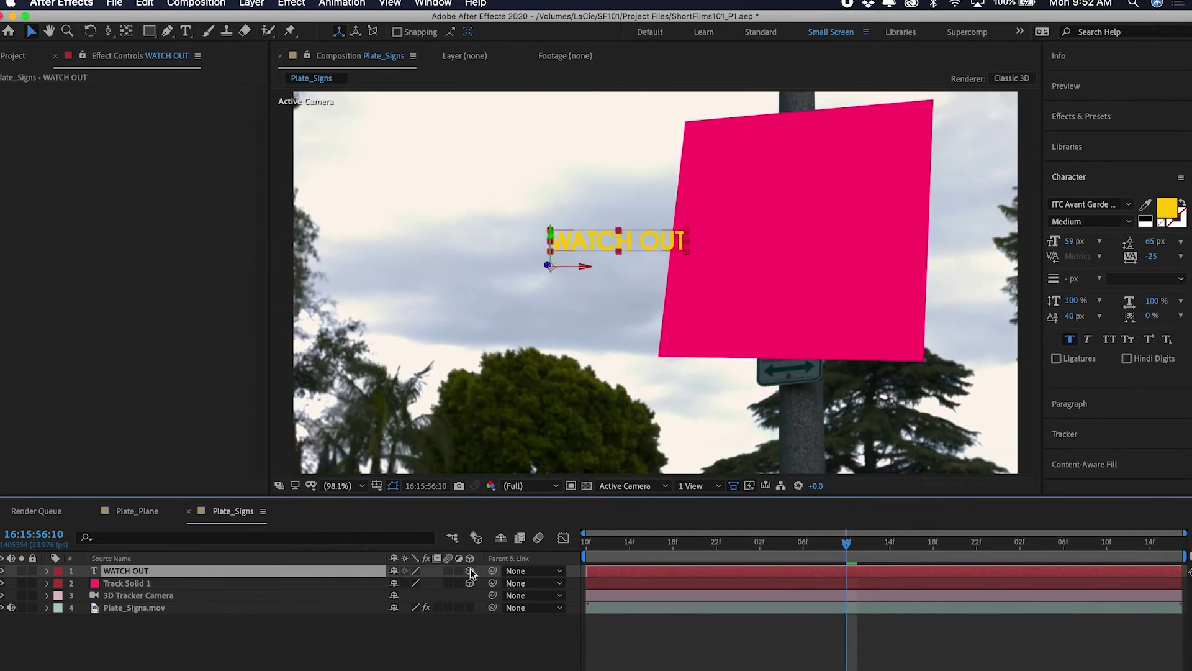
key("space")
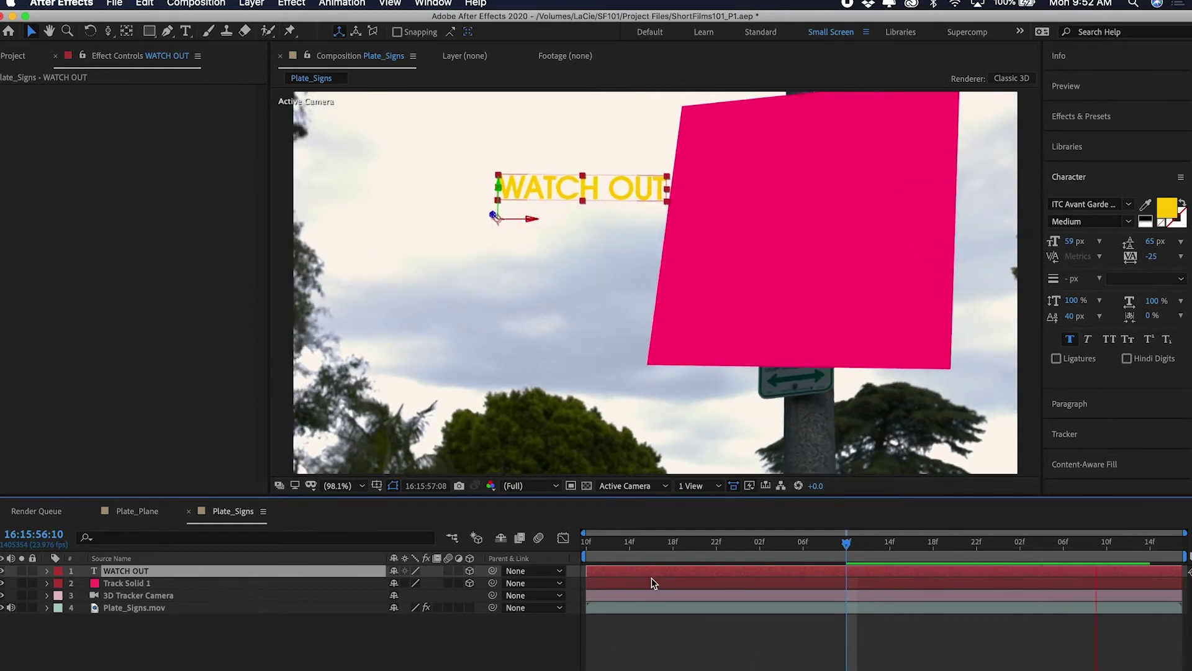
left_click(485, 659)
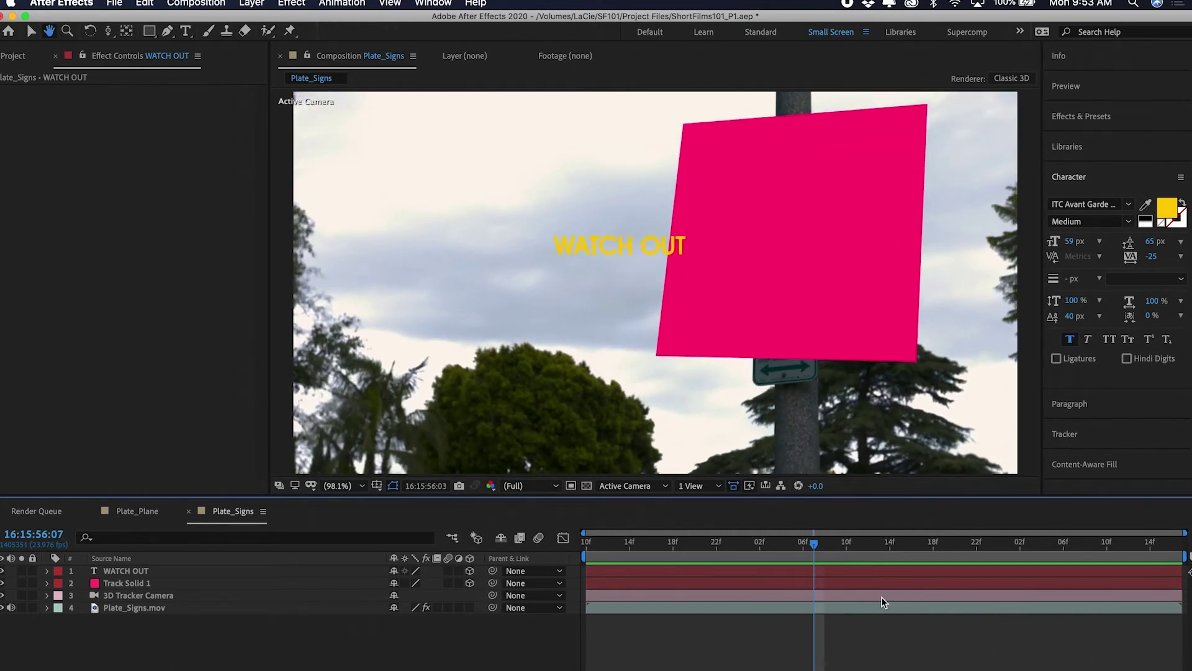
Copy Track Solid 1's Position onto WATCH OUT, hide the pink solid, and preview
left_click(52, 585)
left_click(48, 584)
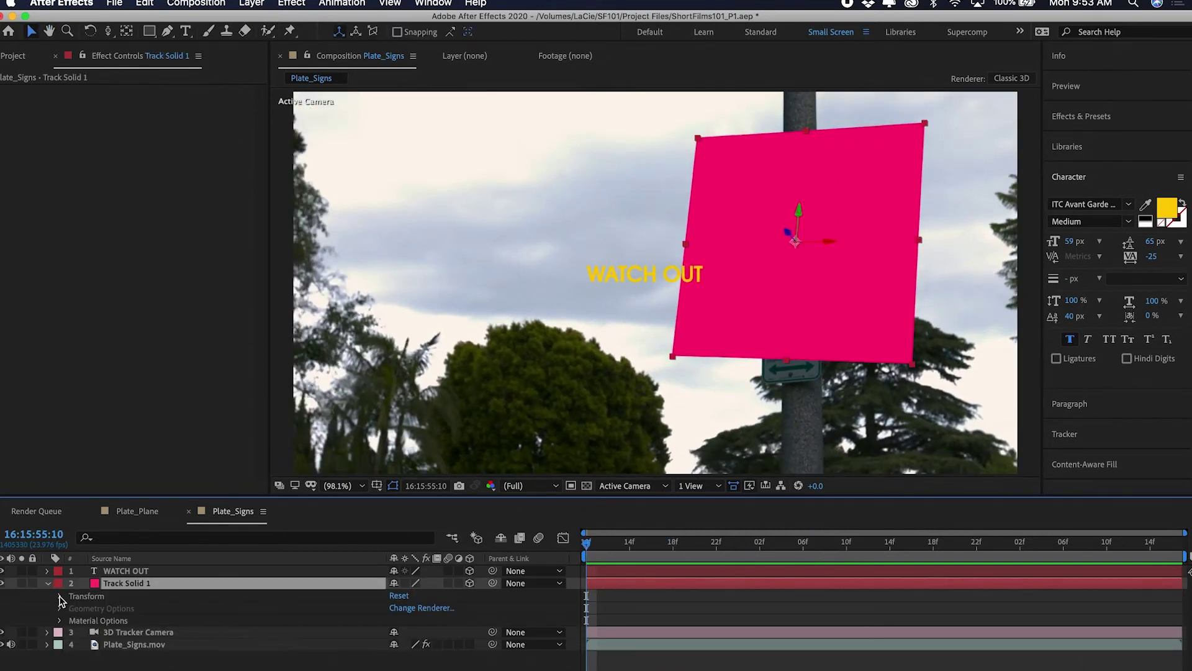
left_click(60, 598)
left_click(109, 623)
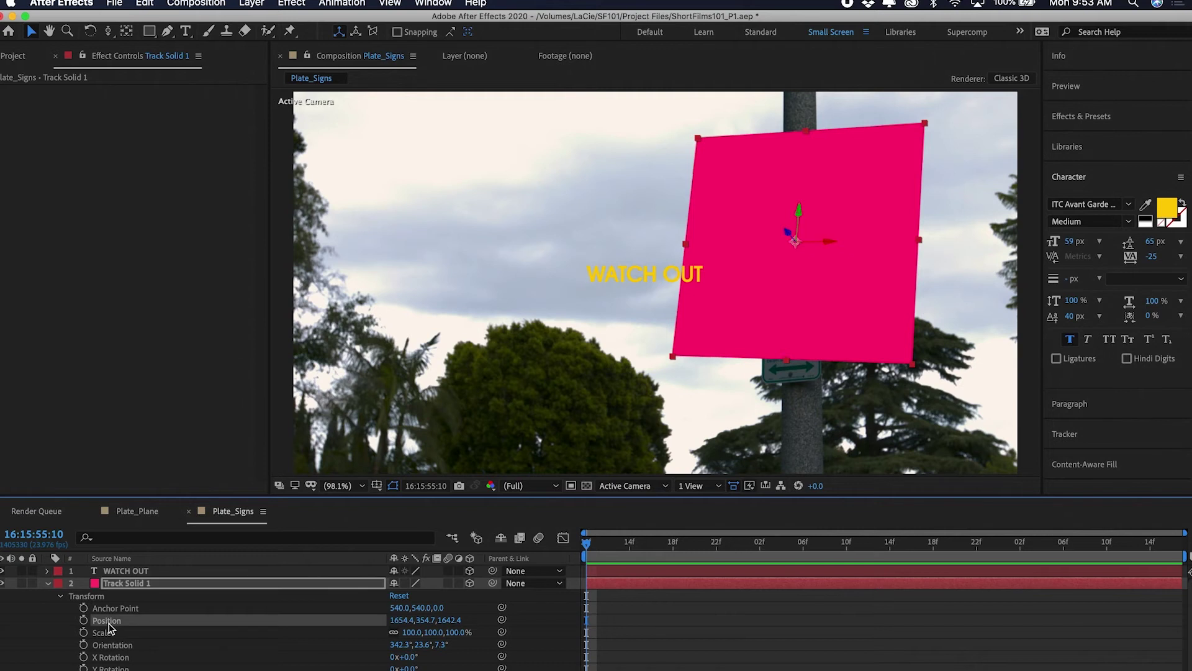
left_click(149, 3)
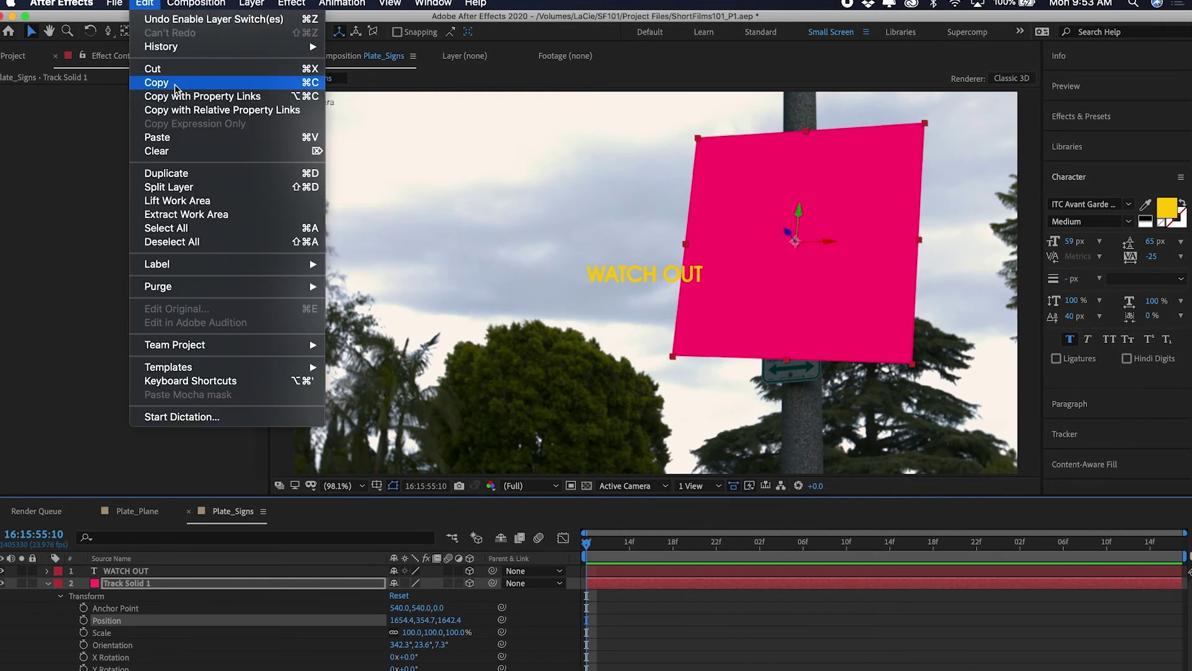
left_click(162, 87)
left_click(131, 573)
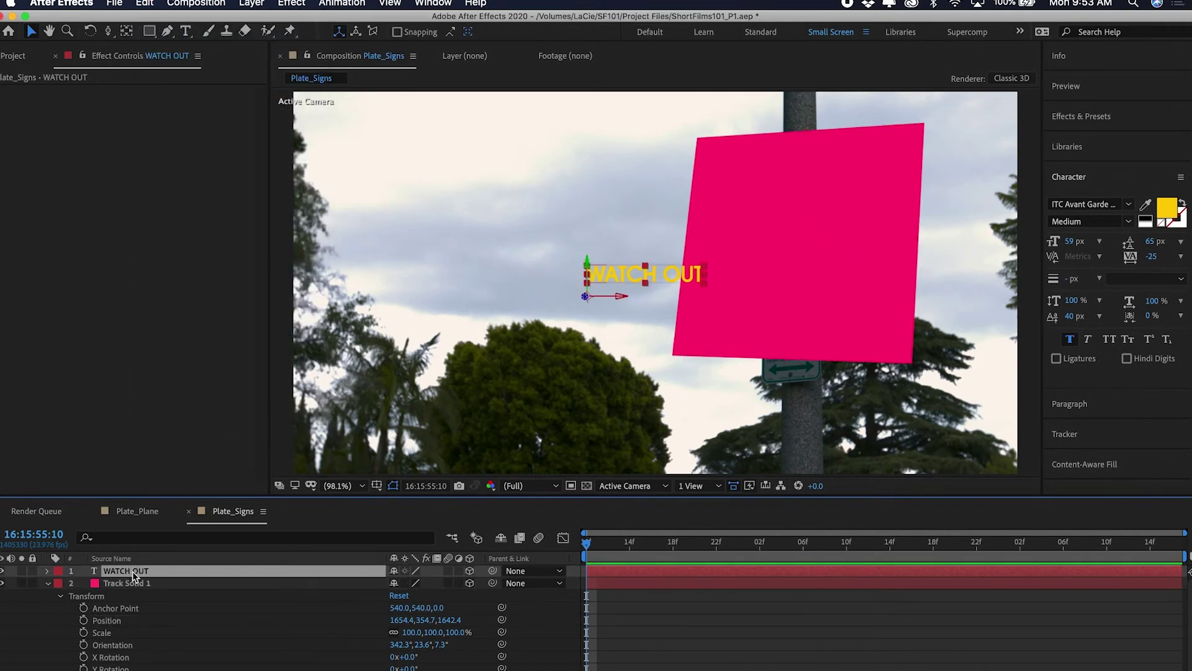
left_click(149, 4)
left_click(162, 137)
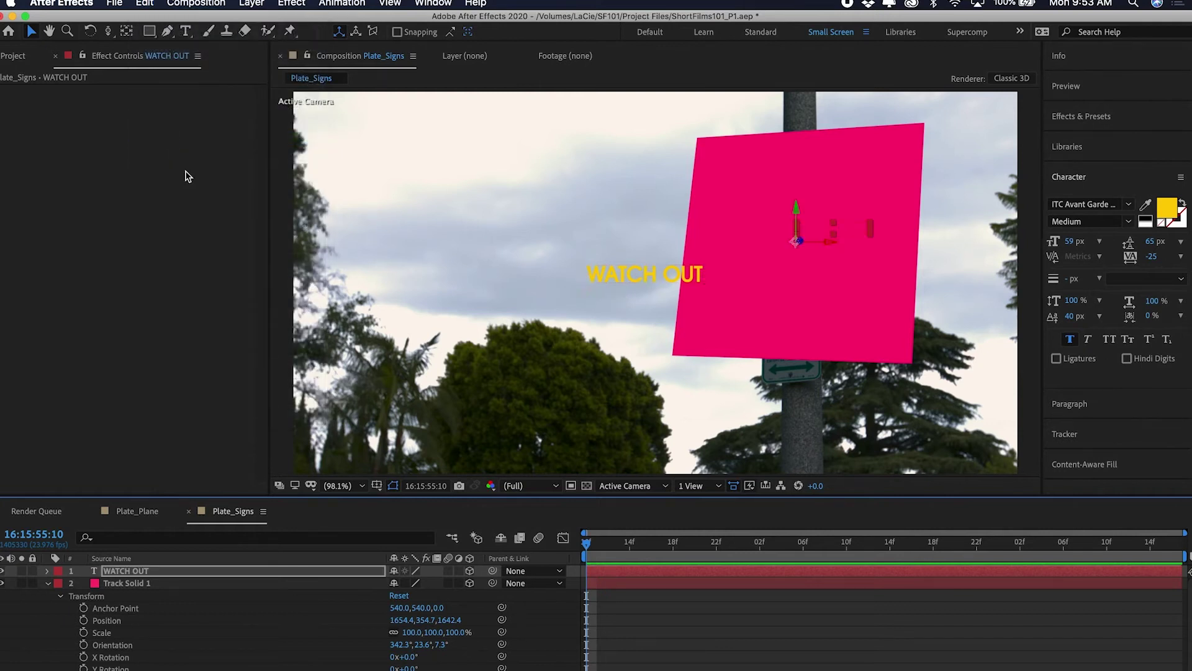
left_click(2, 583)
key("space")
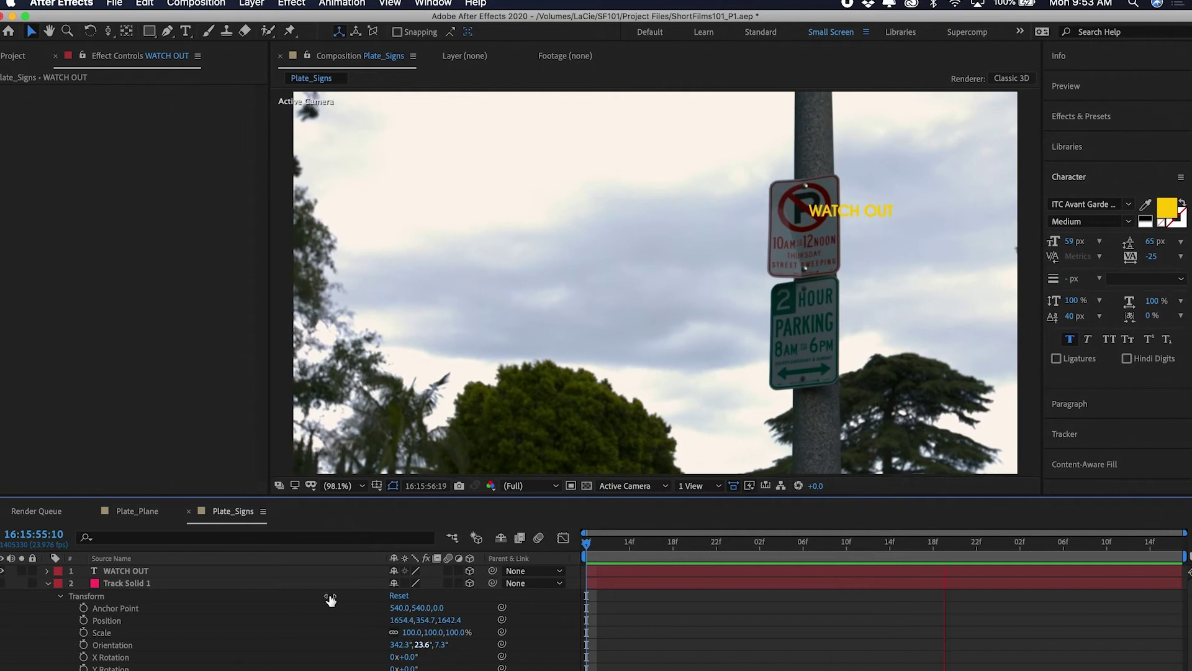
Add LionsSign.png from the Project panel to Plate_Signs as a 3D layer
left_click(12, 55)
double_click(37, 204)
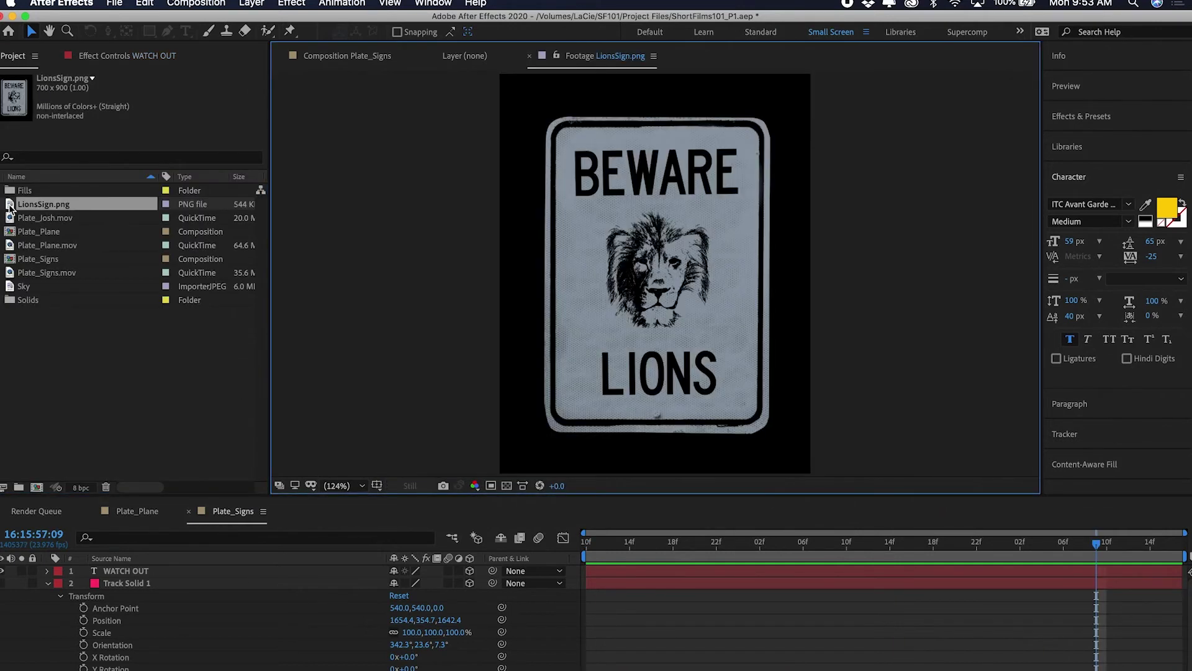
left_click_drag(9, 208, 143, 583)
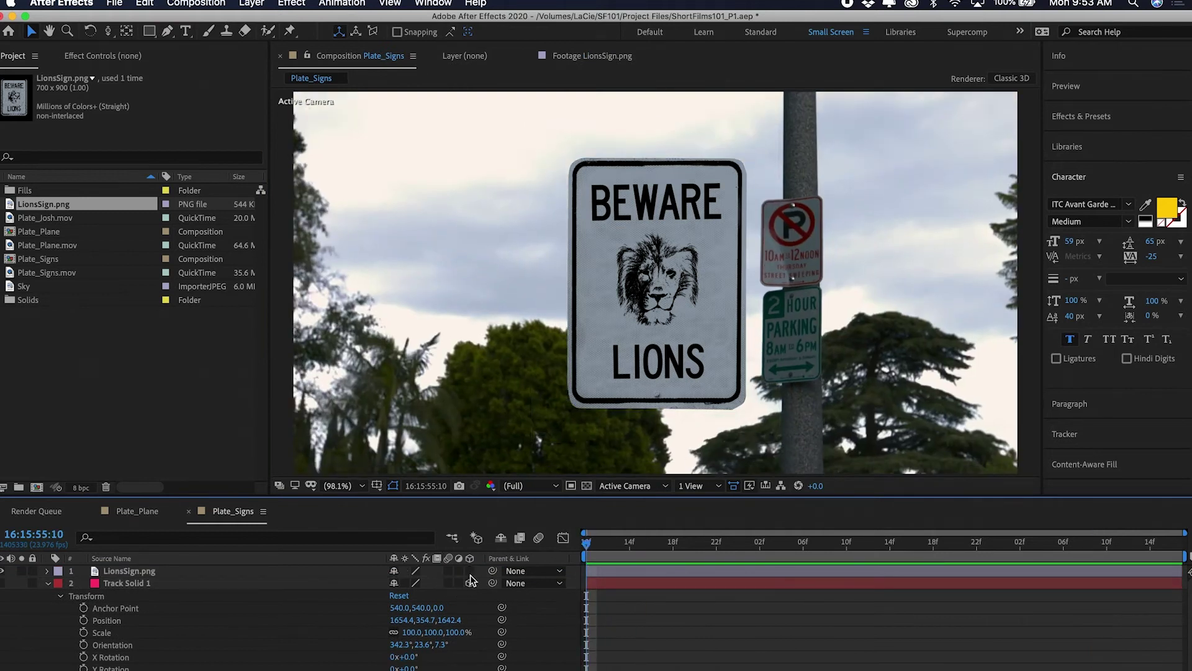
left_click(469, 570)
Copy Track Solid 1's tracked Position and paste it onto the LionsSign.png layer
left_click(80, 584)
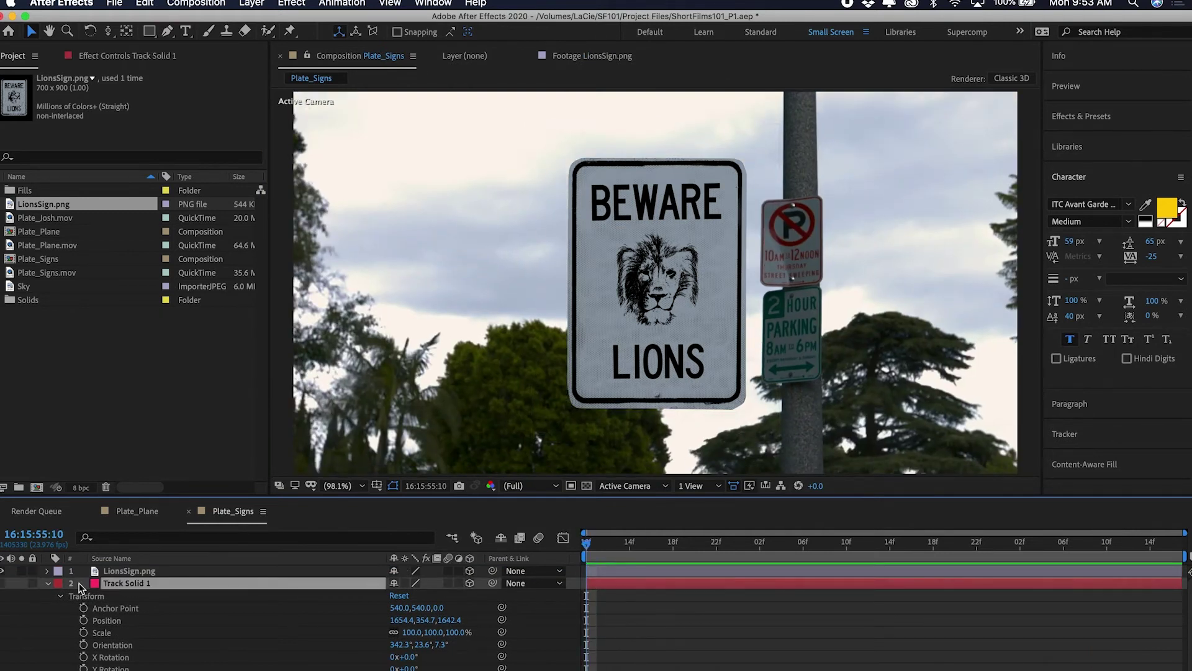
left_click(114, 621)
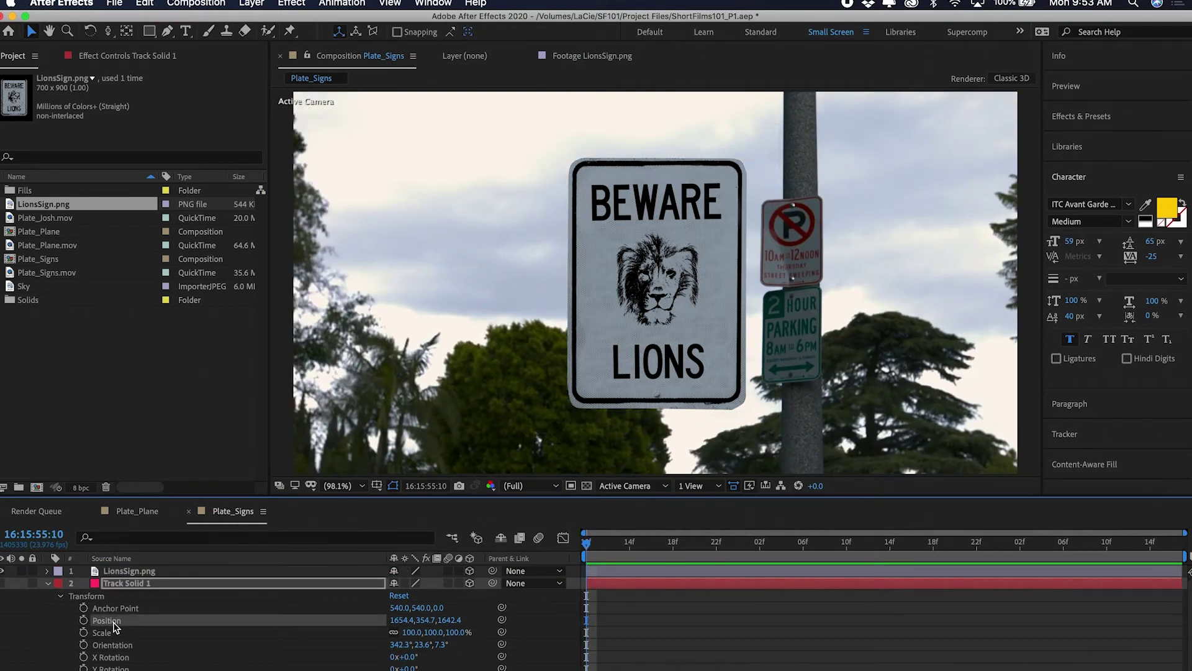
left_click(152, 3)
left_click(156, 83)
left_click(151, 575)
left_click(154, 3)
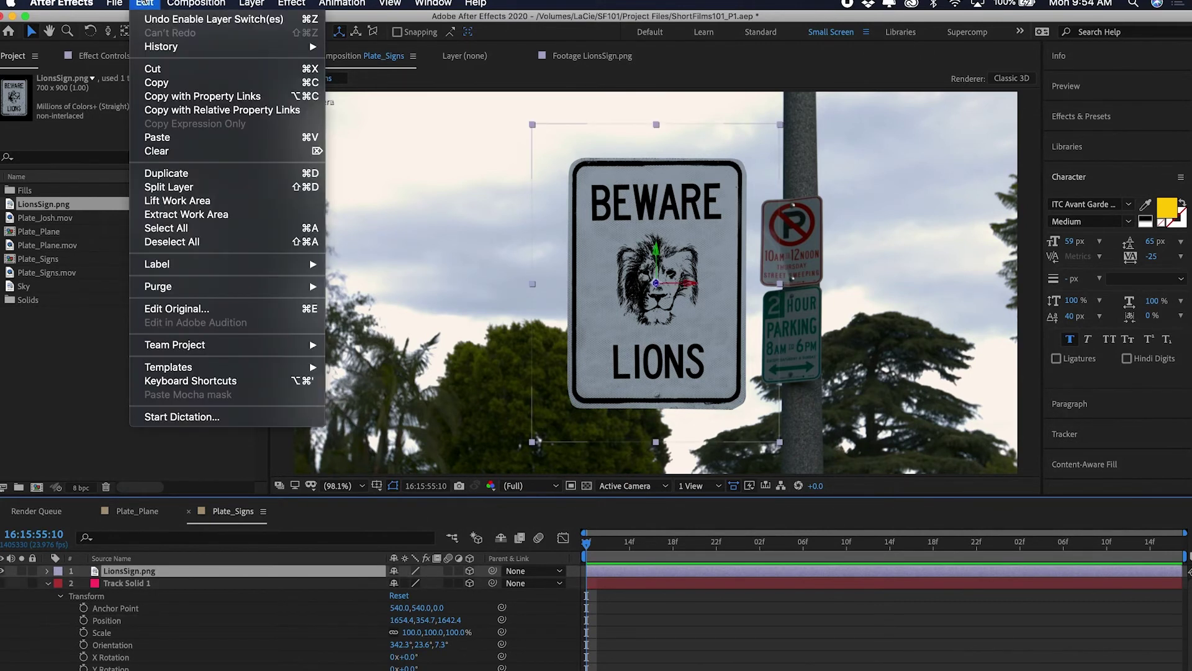
left_click(184, 142)
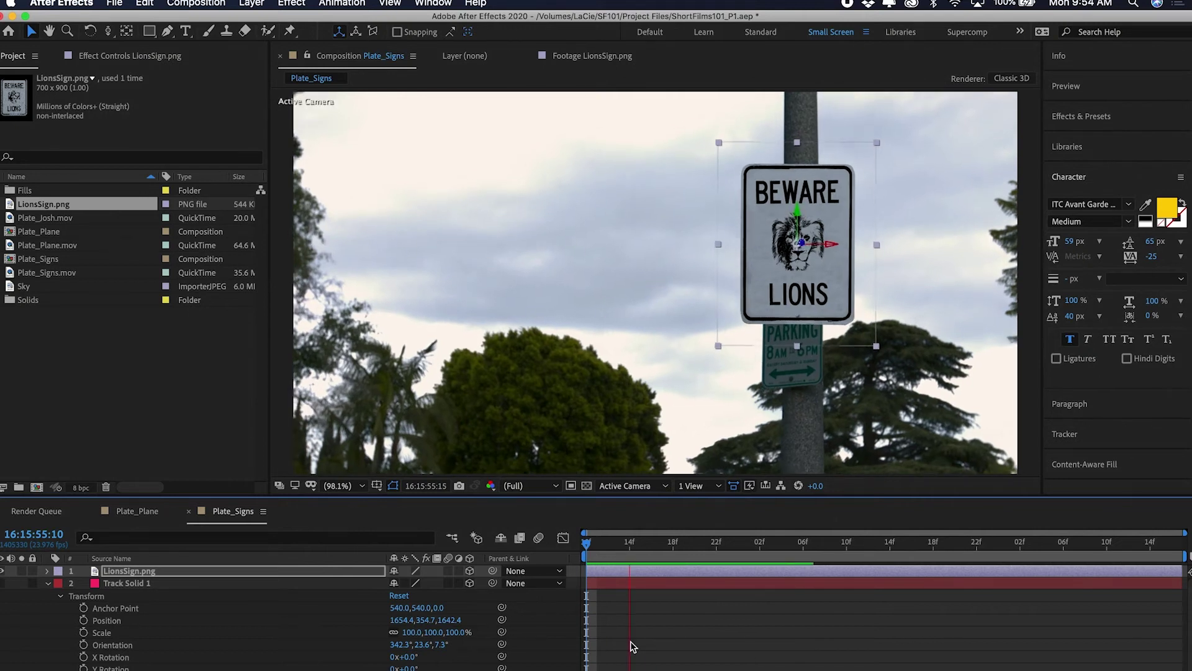
key("space")
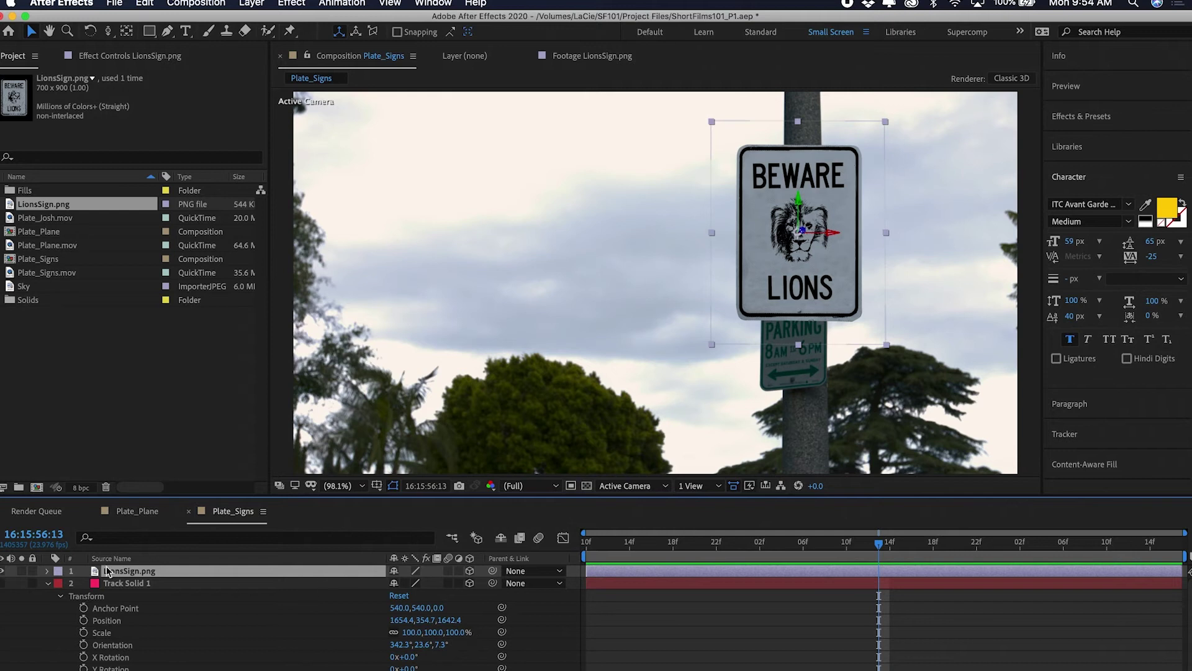
Temporarily set the LionsSign.png layer's opacity to 50%
left_click(47, 570)
left_click(60, 584)
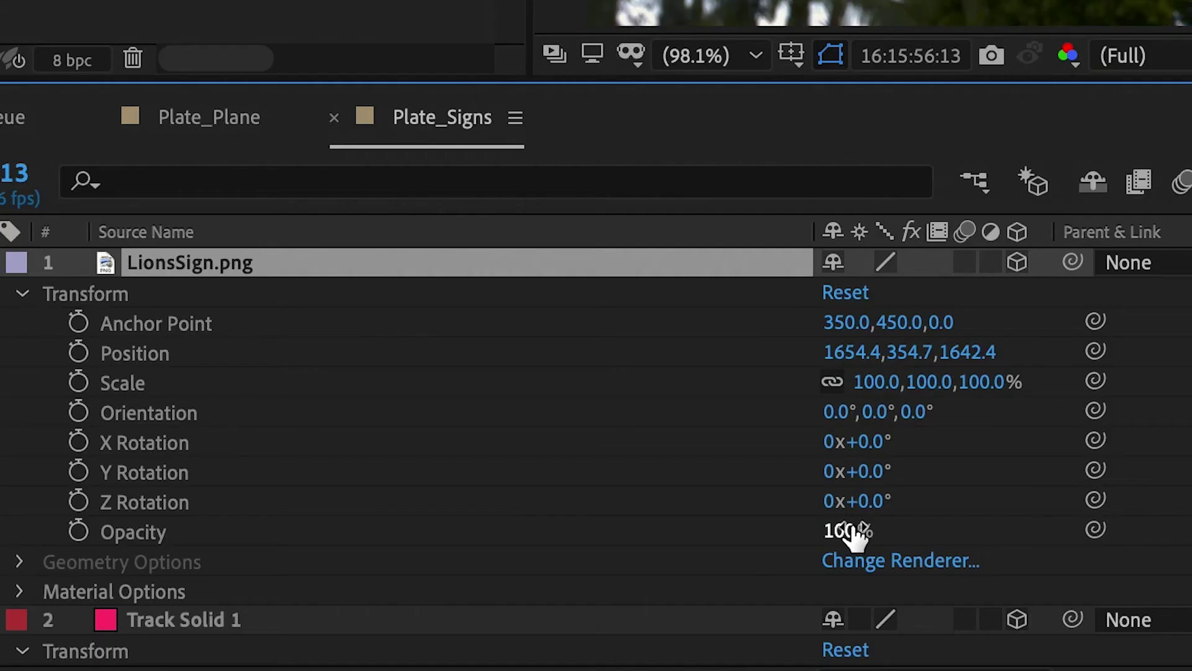
left_click(848, 528)
type("50")
key("Return")
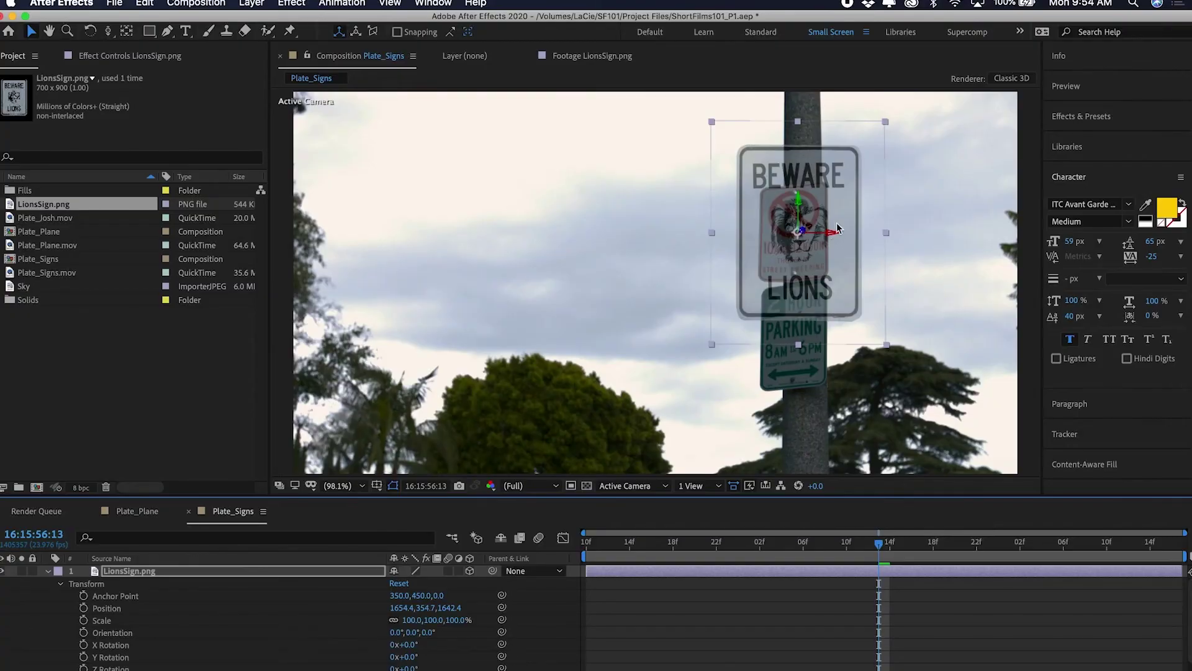
Scale the BEWARE LIONS sign down to about 60% and preview its fit over the pole
left_click(157, 577)
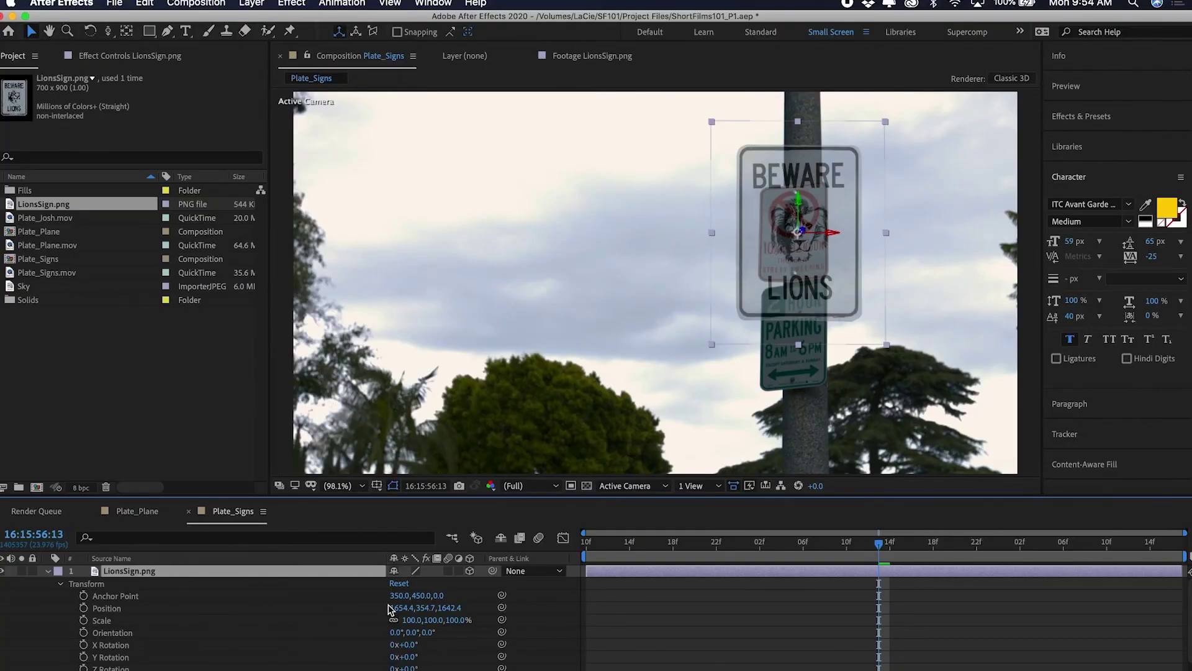
left_click_drag(410, 620, 427, 659)
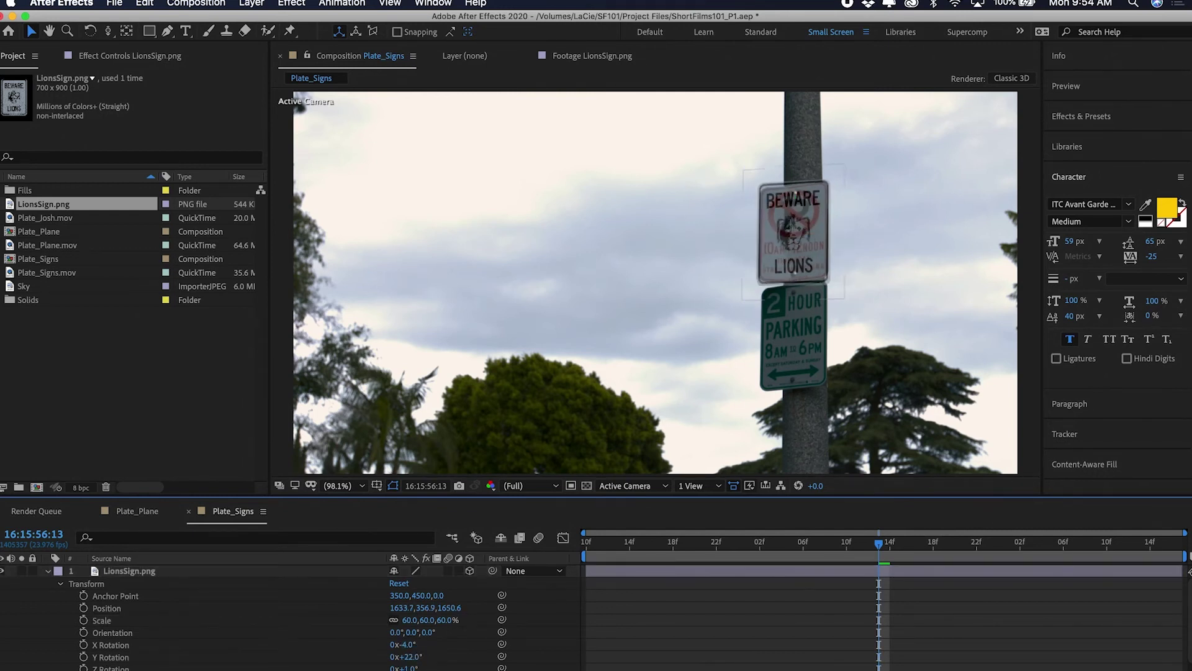
left_click(539, 628)
key("space")
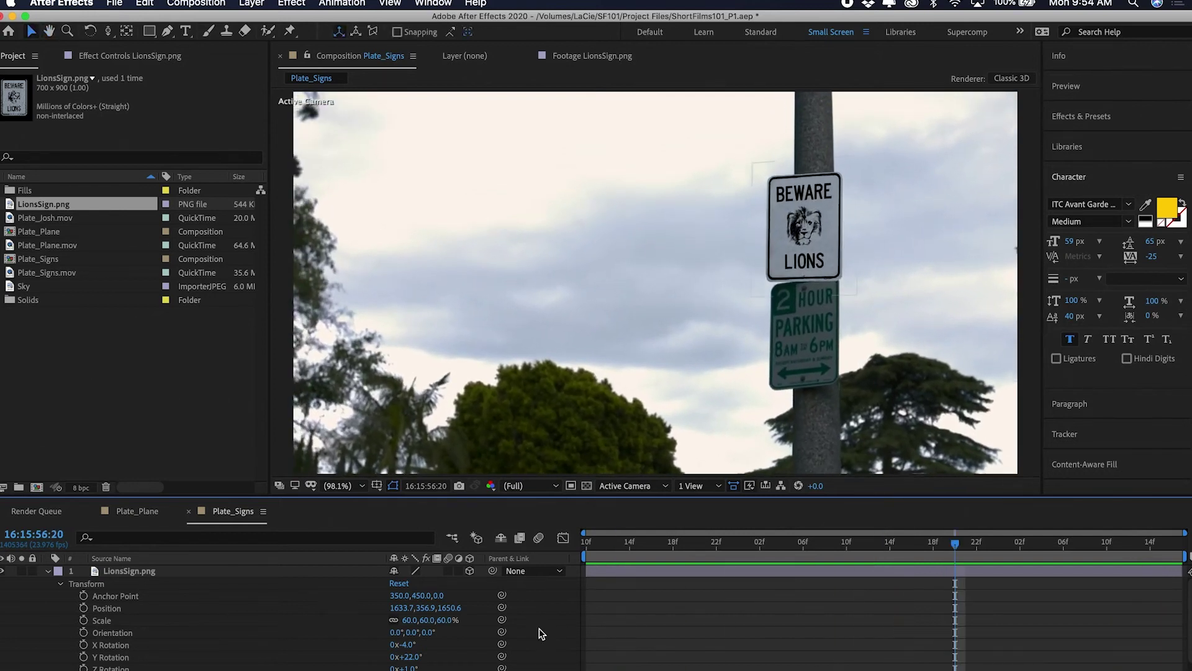
left_click(156, 573)
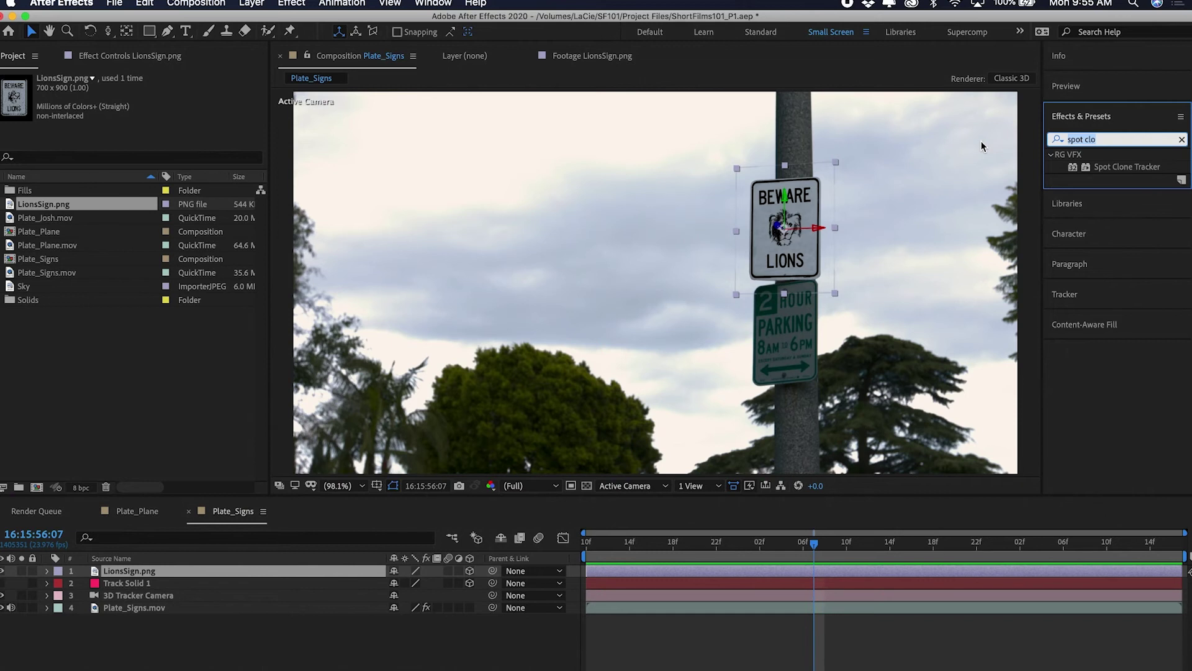
Add legacy Brightness & Contrast to LionsSign.png at Brightness -67 and Contrast -42, then preview
type("bright")
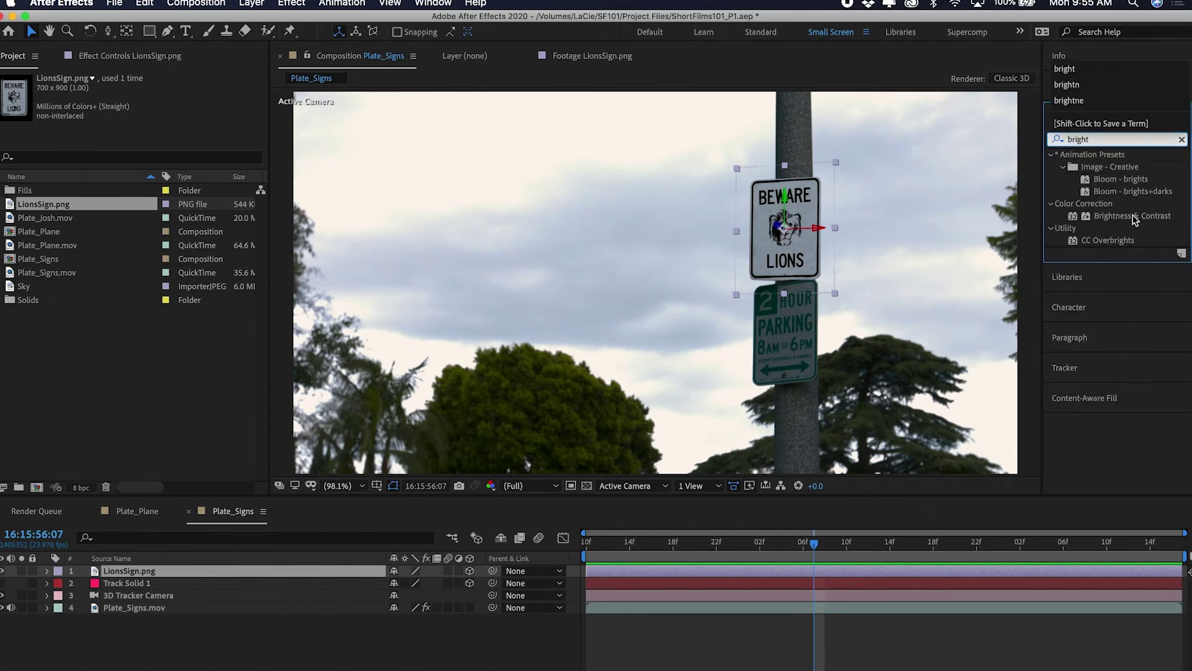
left_click_drag(1132, 216, 793, 239)
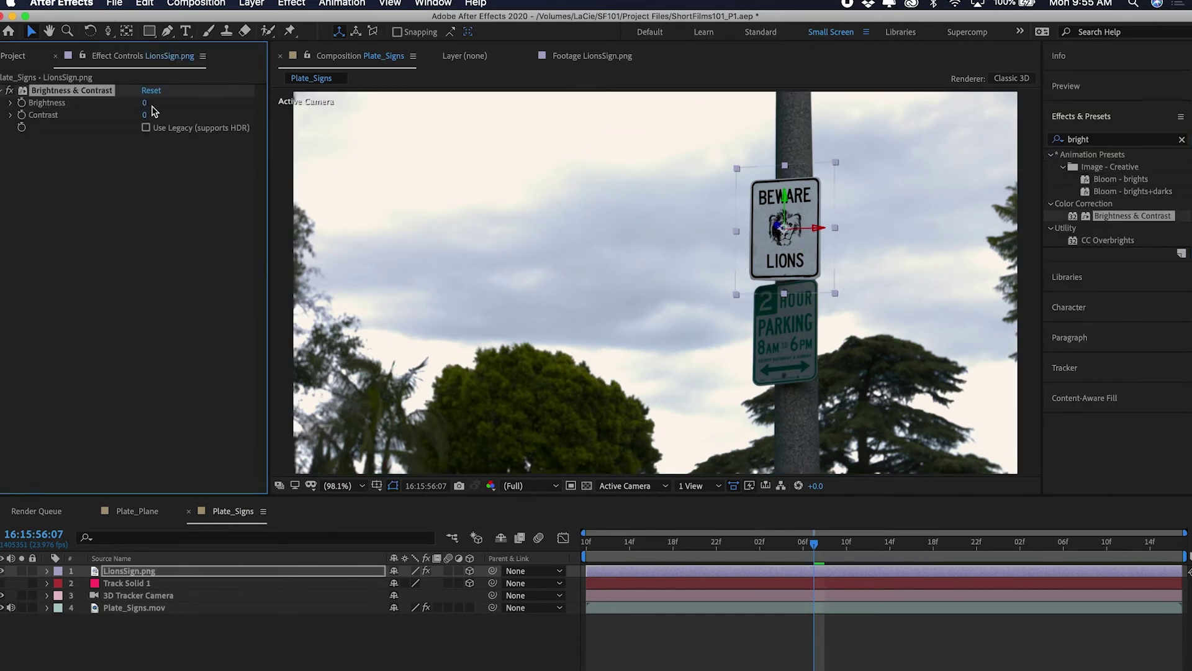
left_click_drag(144, 103, 119, 104)
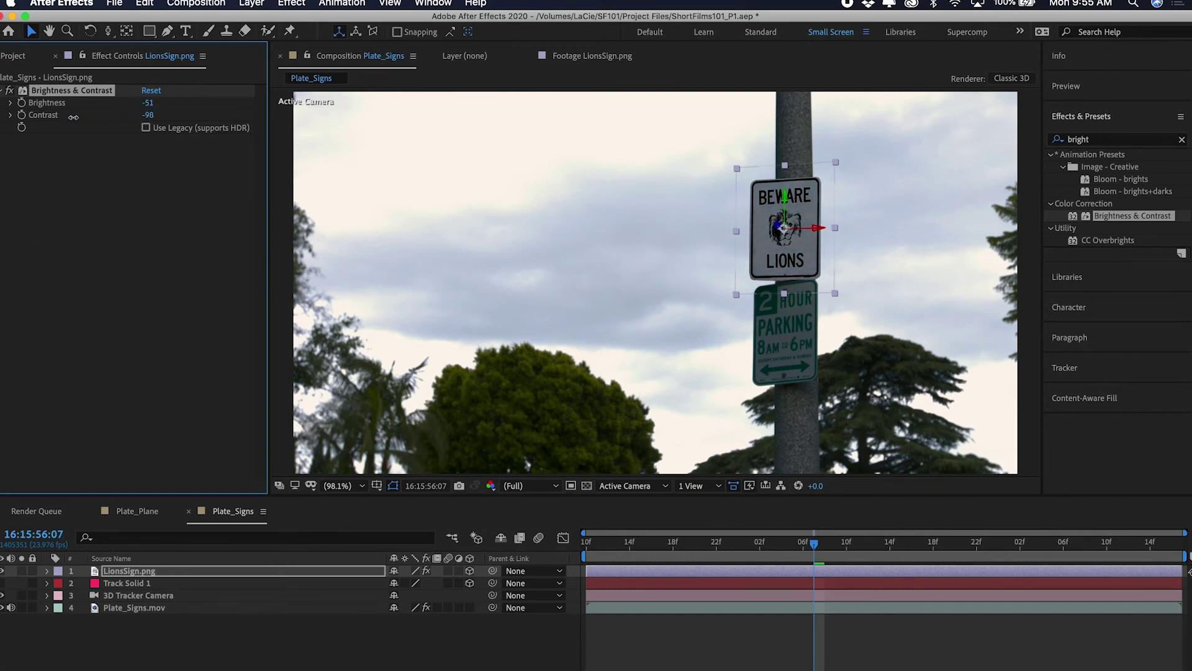
left_click(146, 128)
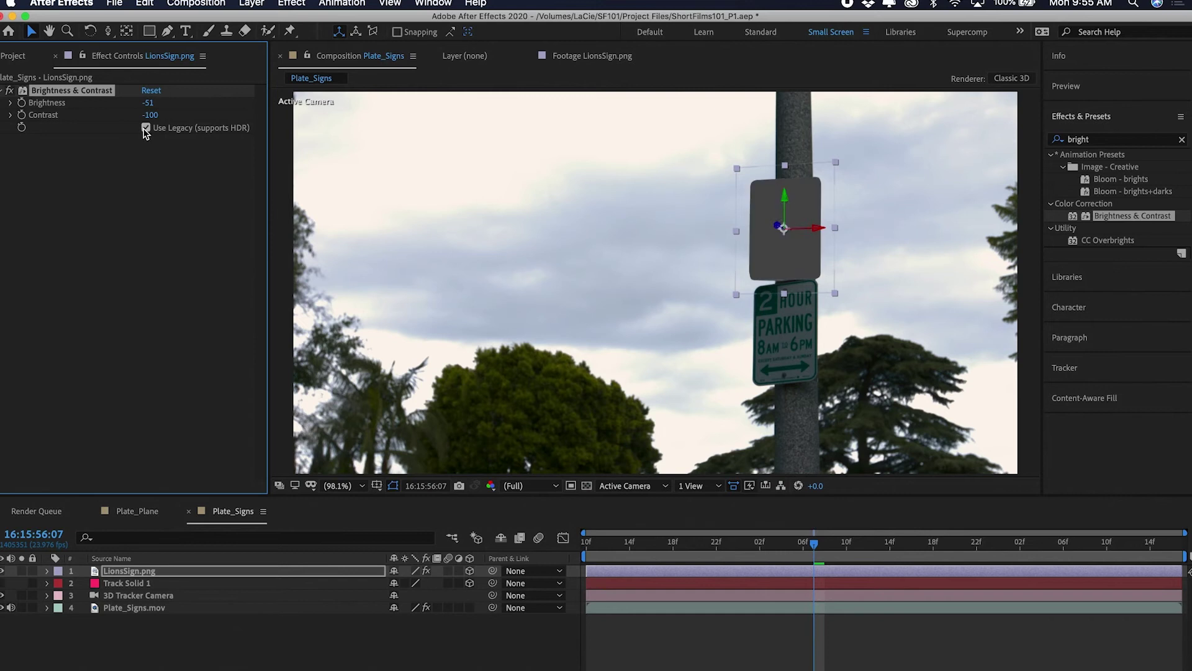
left_click_drag(150, 114, 187, 117)
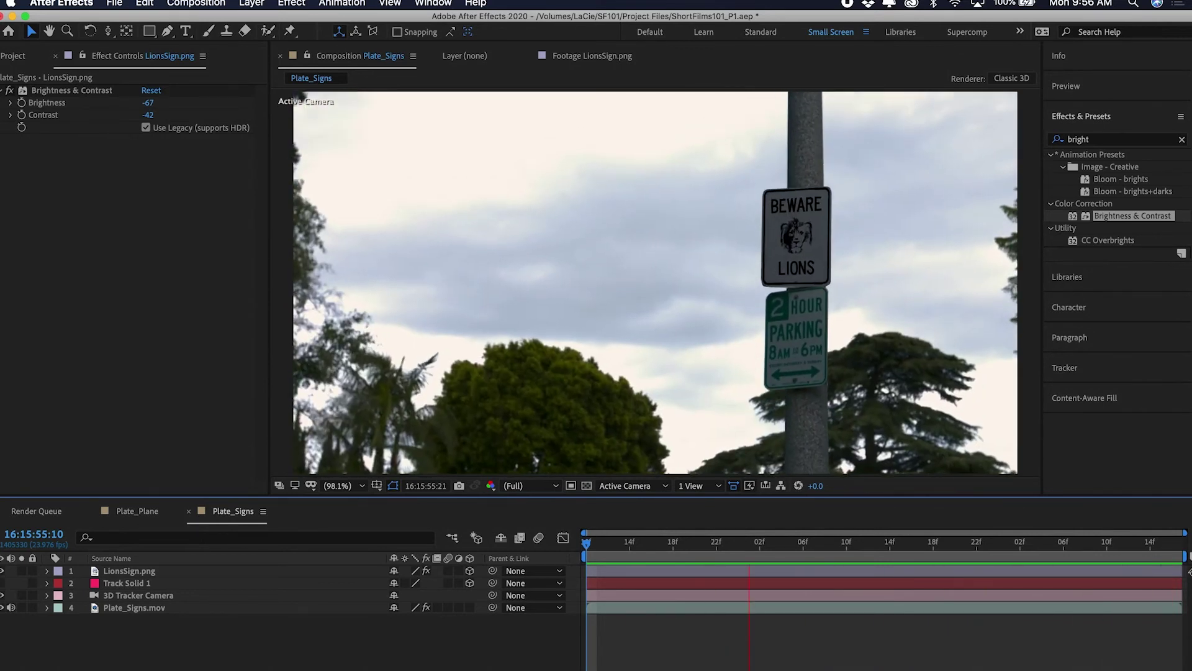
key("space")
left_click_drag(641, 545, 586, 544)
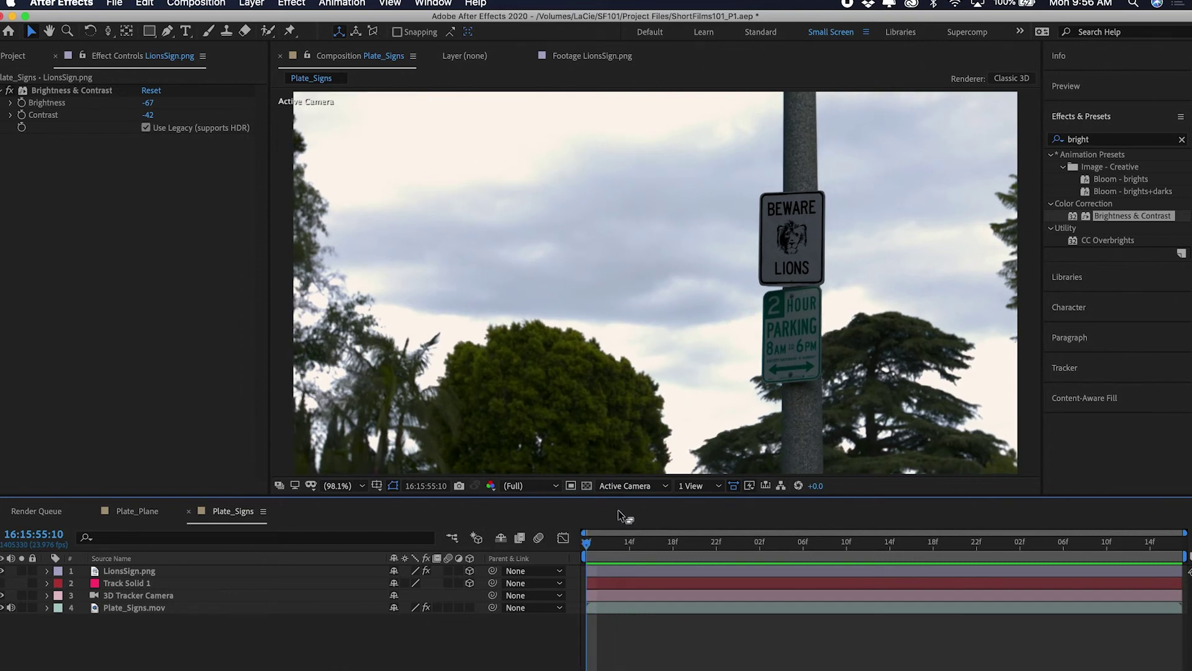
left_click(624, 607)
Apply a Linear Color Key from the Keying effects to Plate_Signs.mov
left_click(1183, 140)
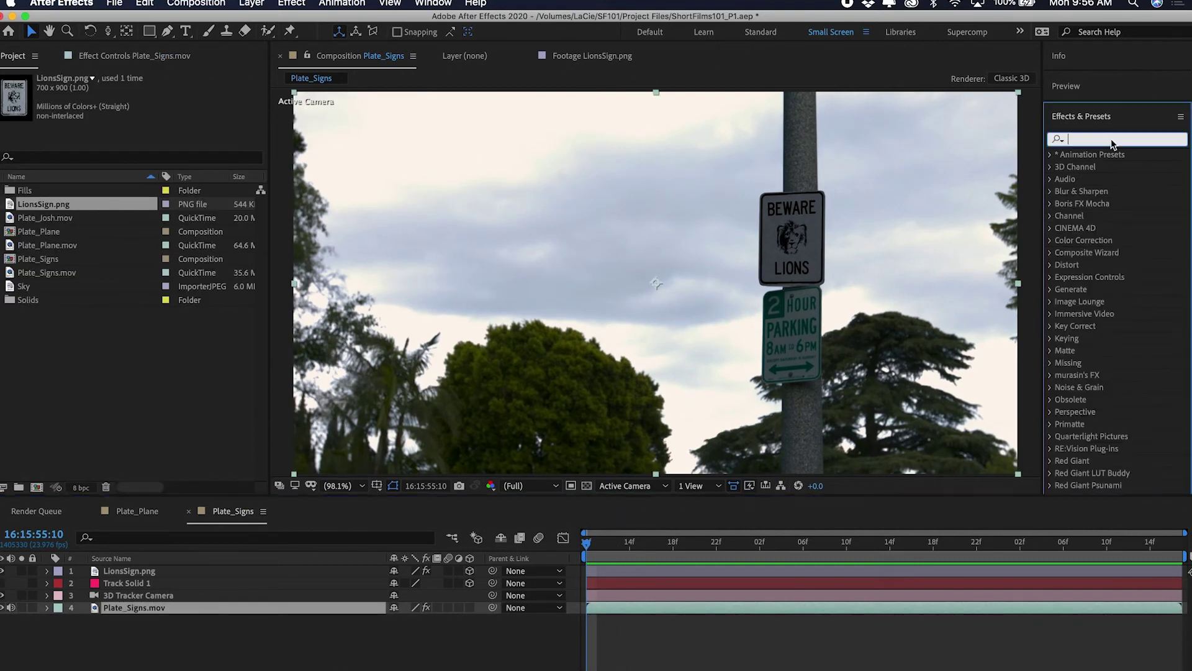
left_click(178, 609)
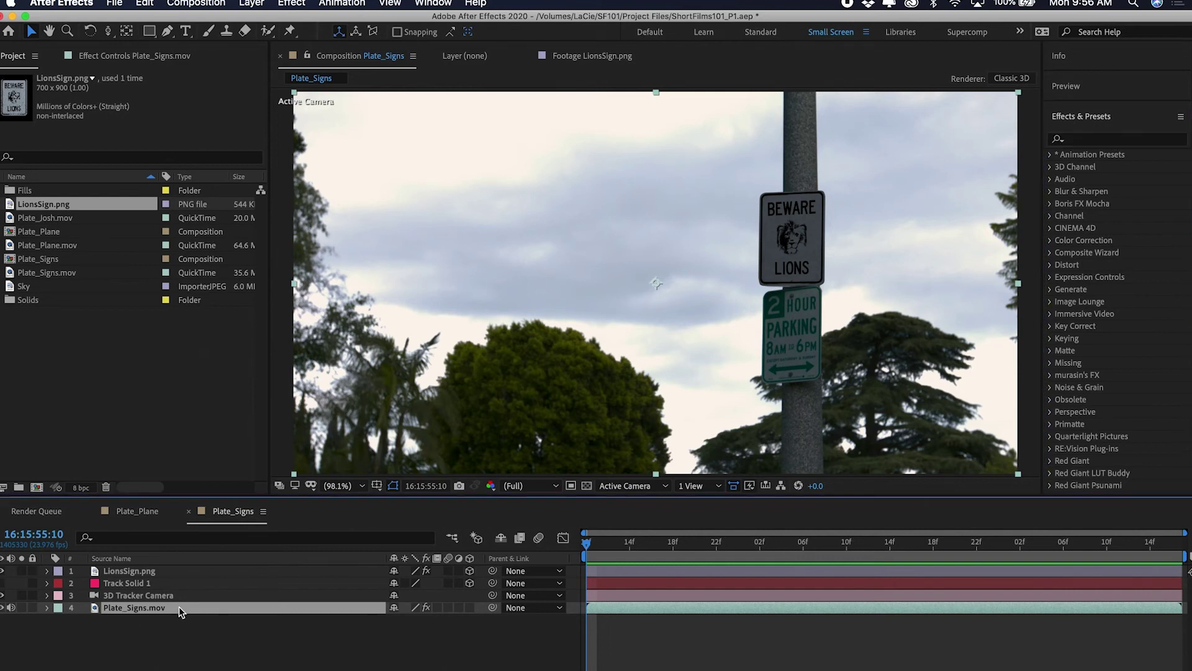
left_click(1050, 337)
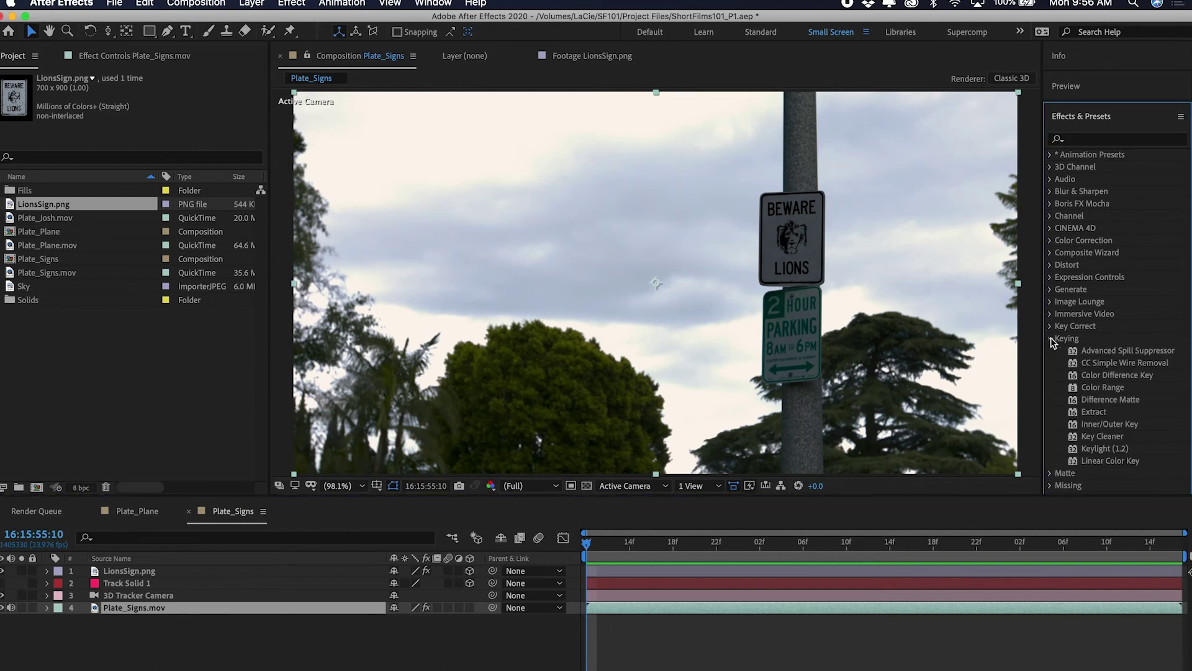
scroll(1121, 342, "down", 5)
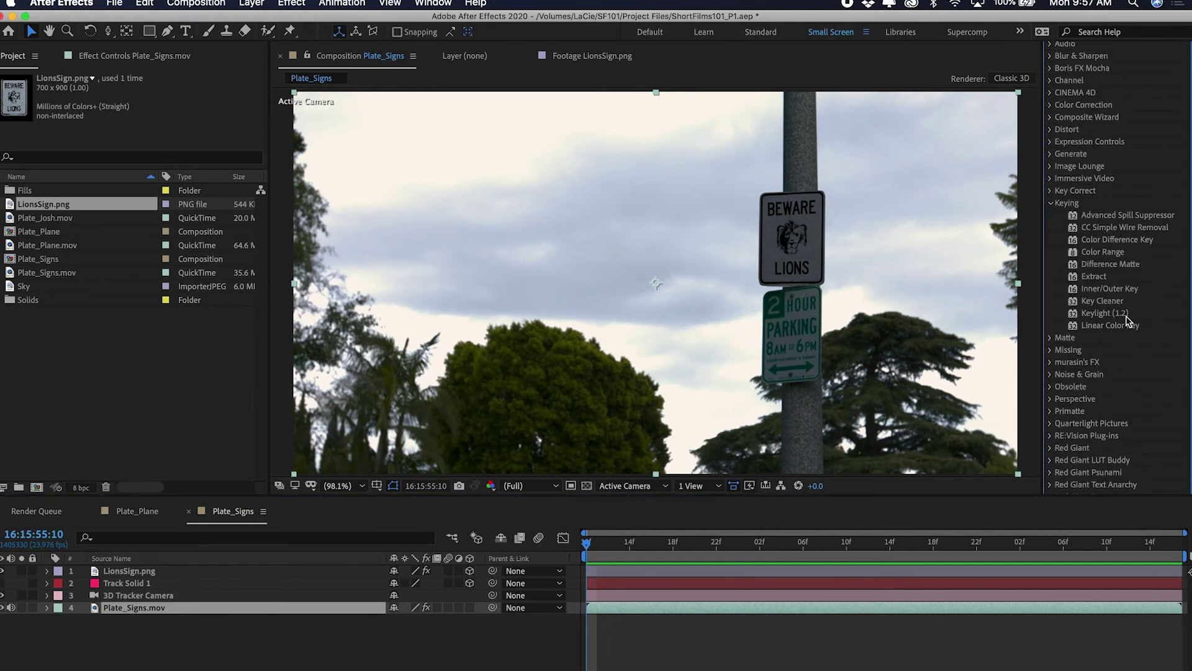
left_click_drag(1127, 321, 140, 611)
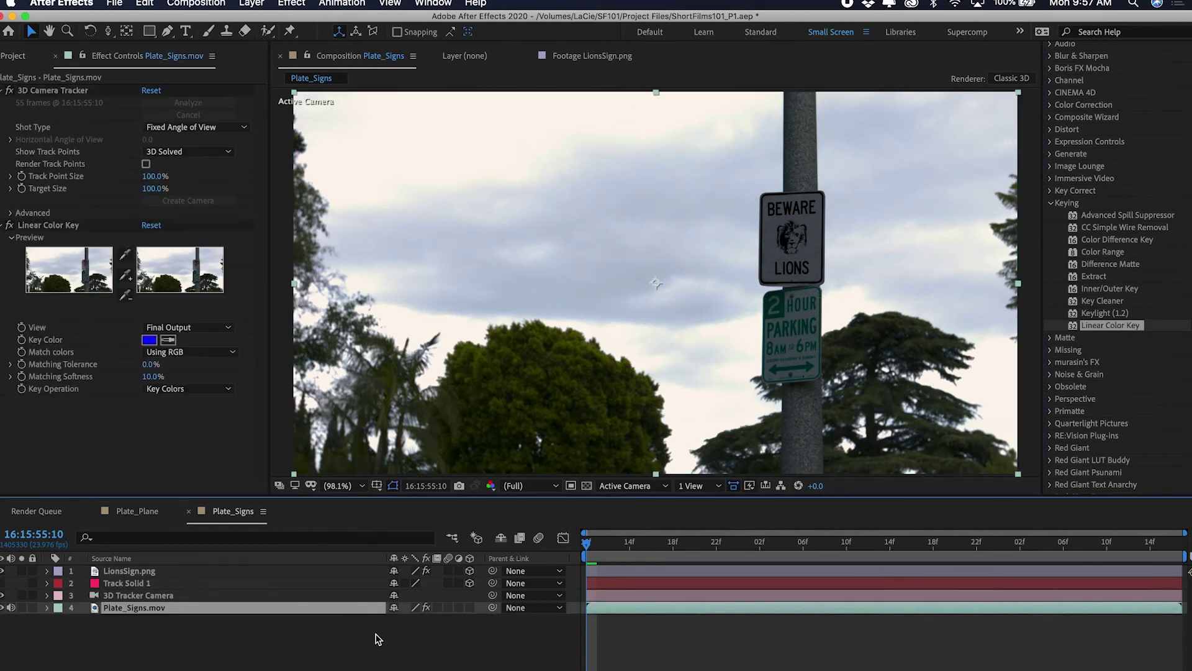
Sample the washed-out sky as the key colour and raise Matching Tolerance to 23%
left_click(64, 226)
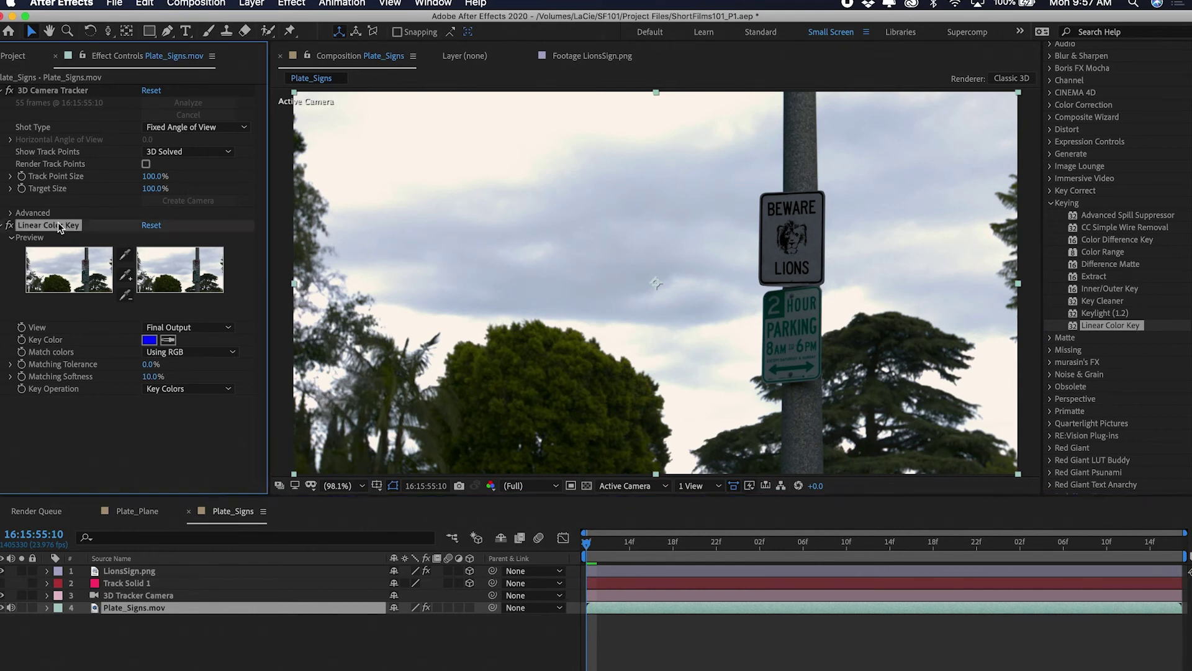
left_click(167, 341)
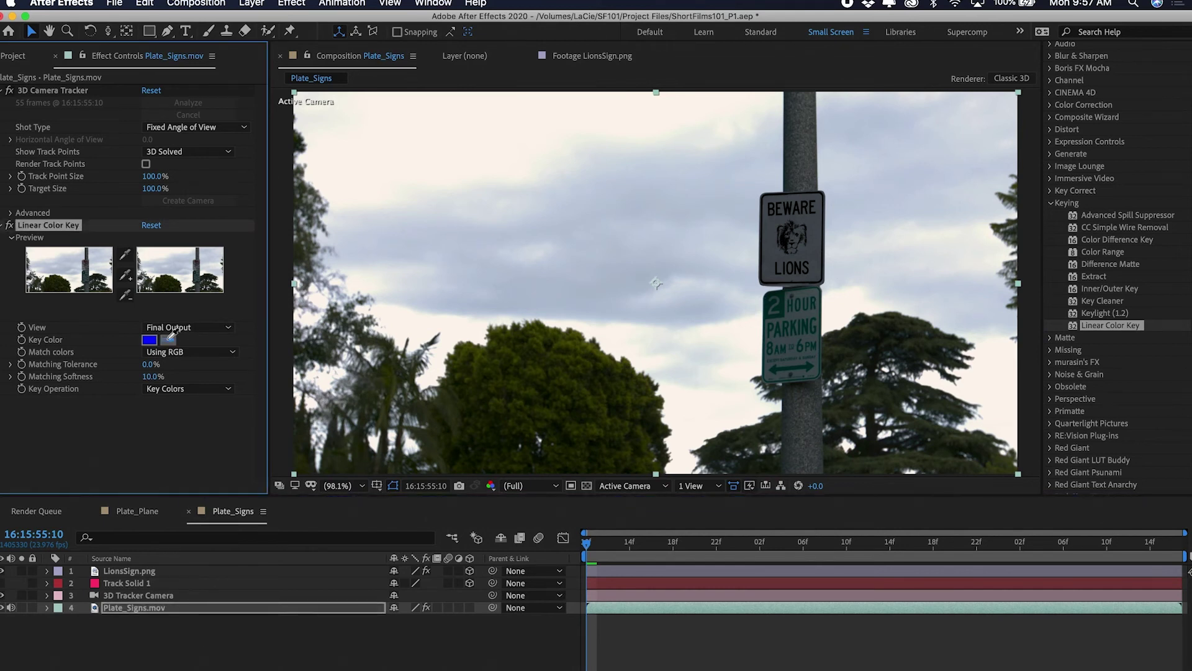
left_click(641, 234)
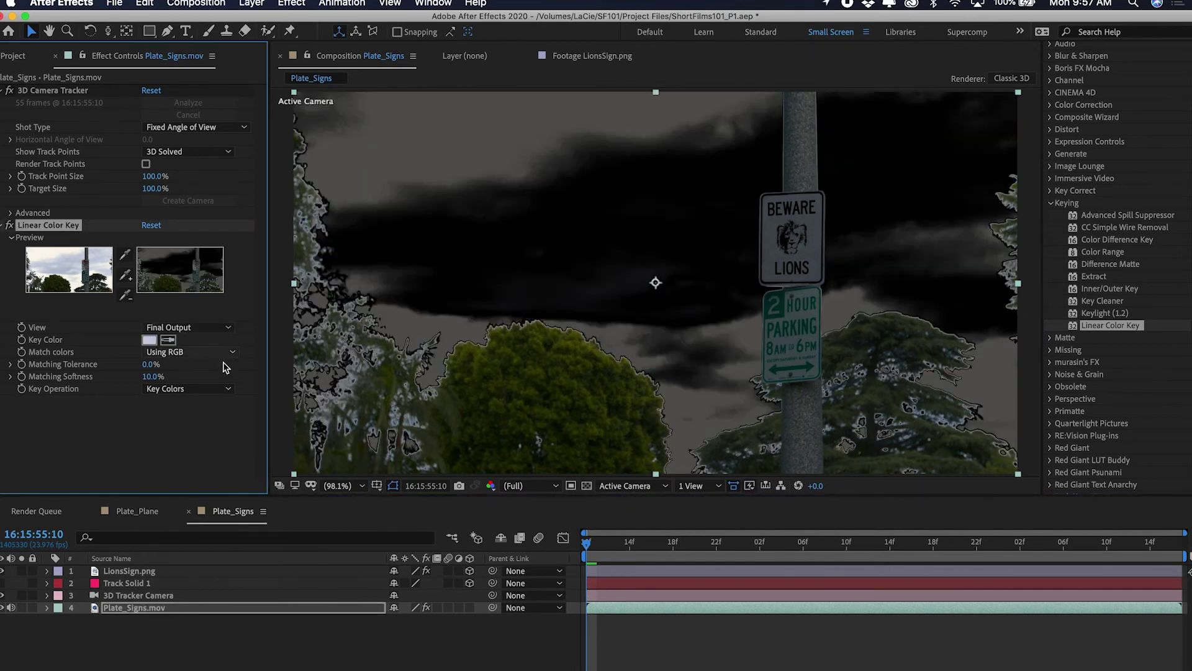
mouse_move(150, 365)
left_mouse_down()
mouse_move(165, 365)
mouse_move(158, 376)
left_mouse_up()
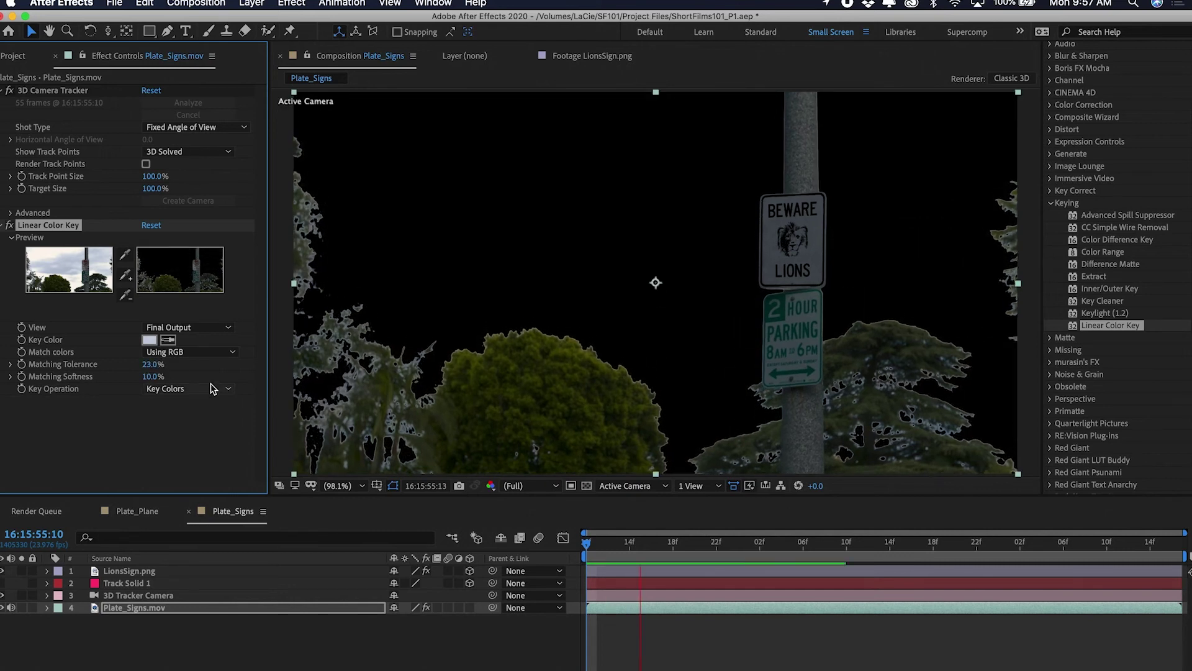
left_click(25, 57)
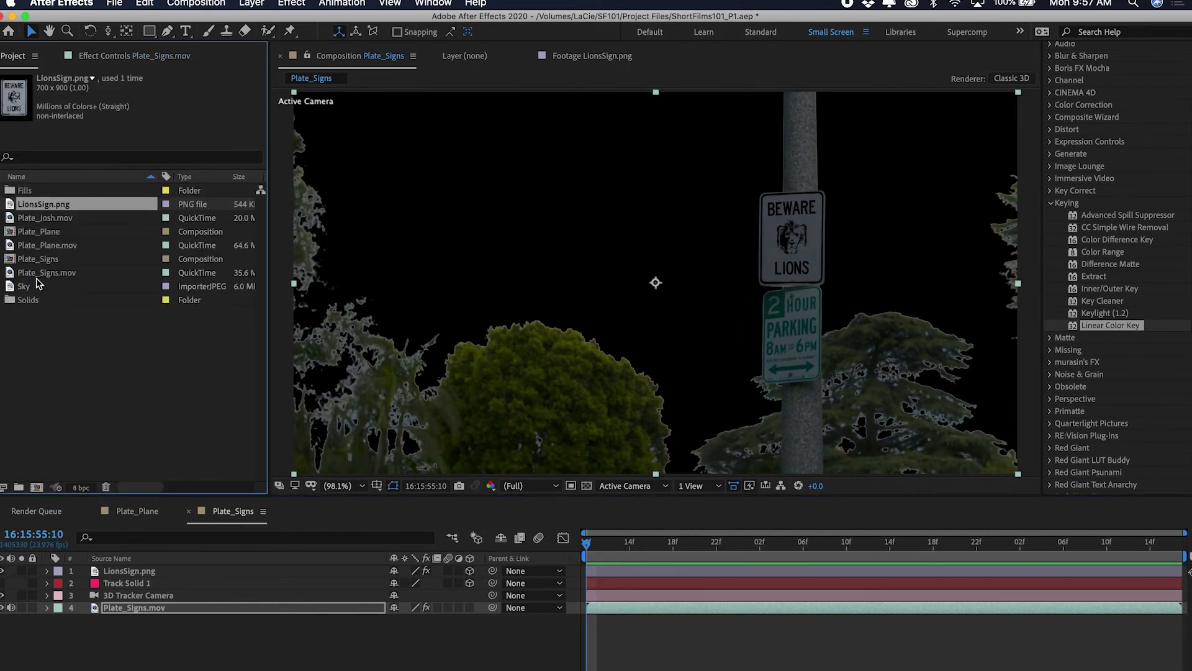
Add the Sky cloud image as a layer beneath the plate in Plate_Signs
double_click(23, 287)
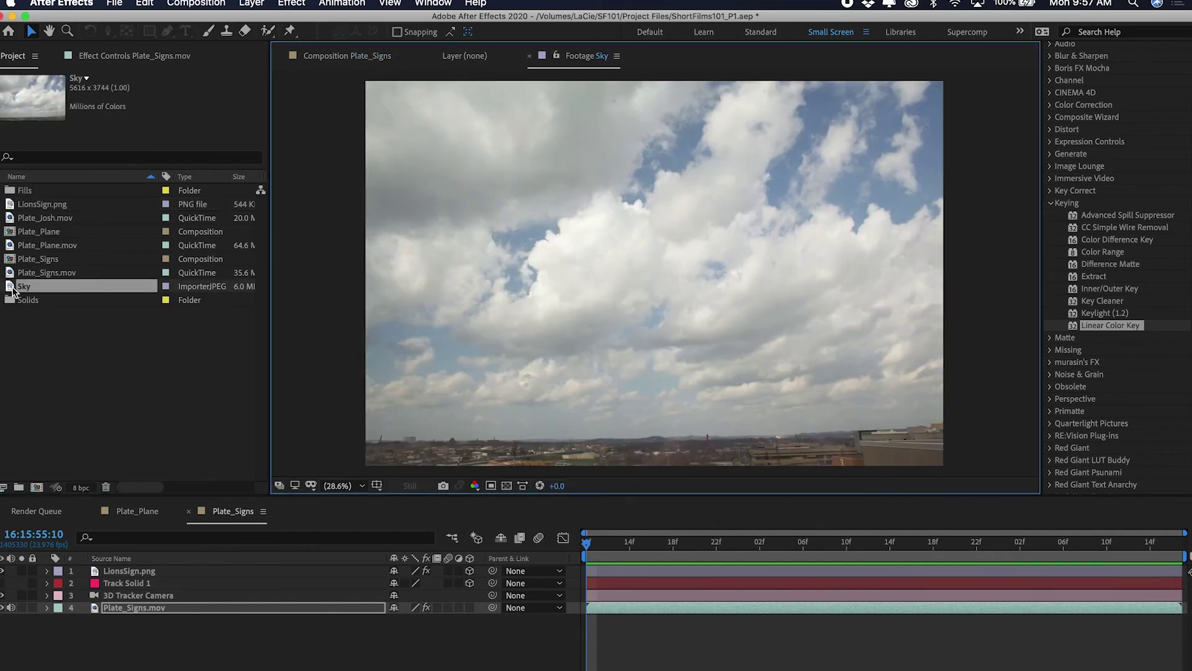
left_click_drag(12, 289, 177, 658)
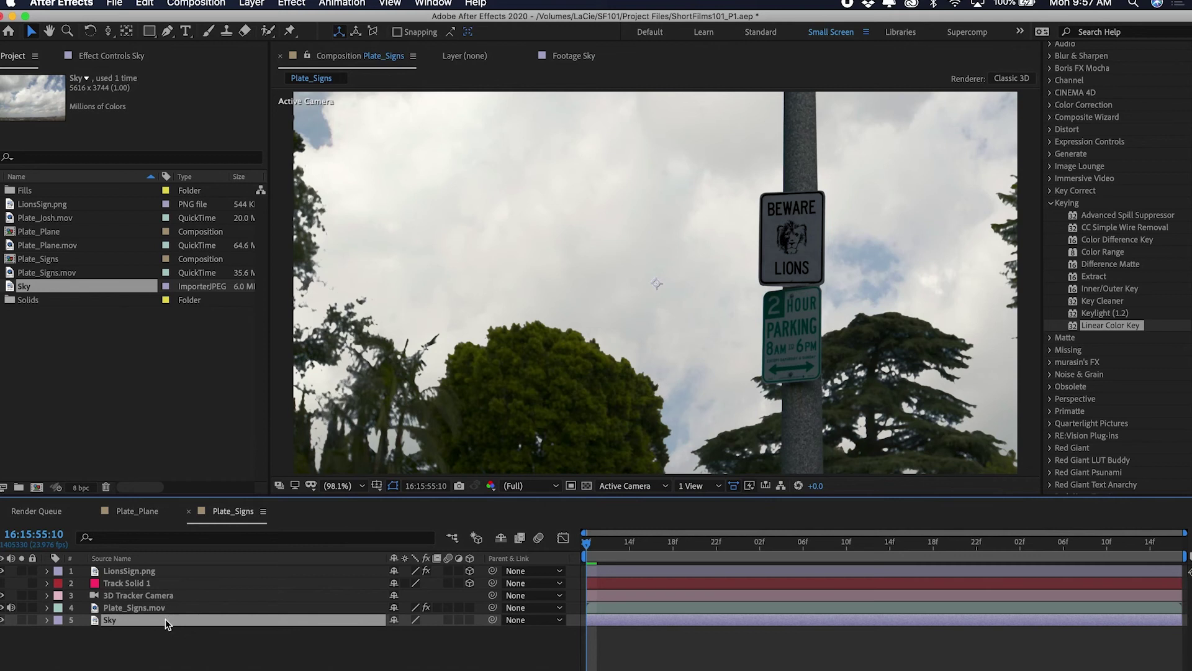
key("s")
Select the plate's 3D Camera Tracker effect to display its track points
left_click(260, 608)
left_click(112, 56)
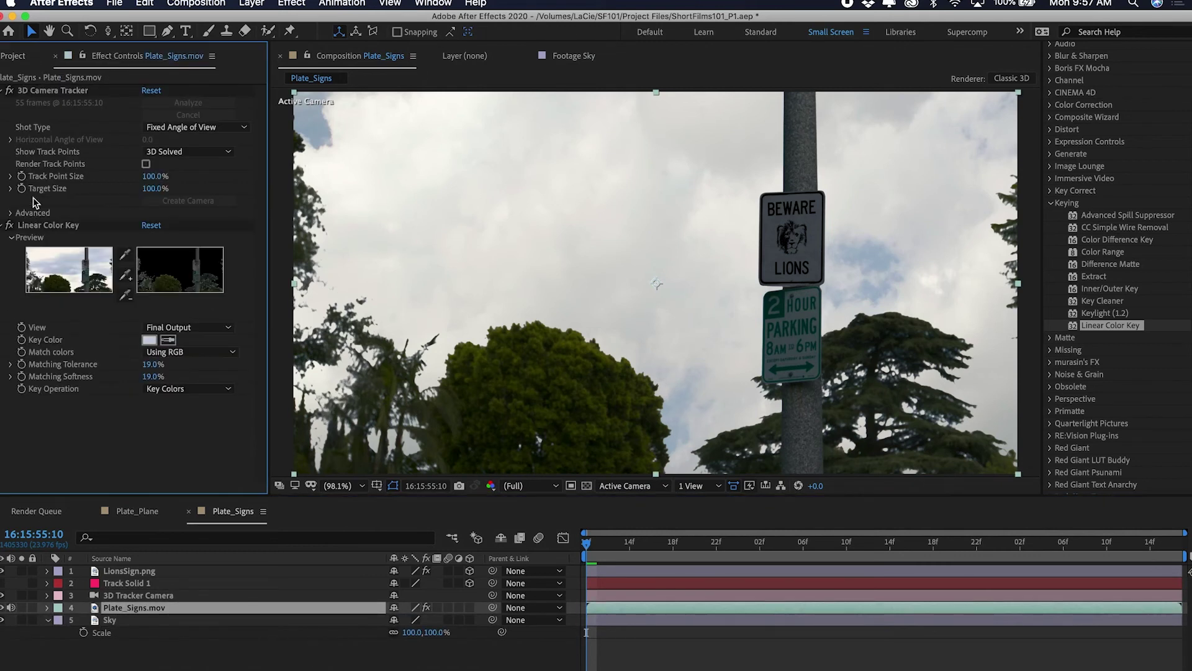
left_click(9, 225)
left_click(55, 91)
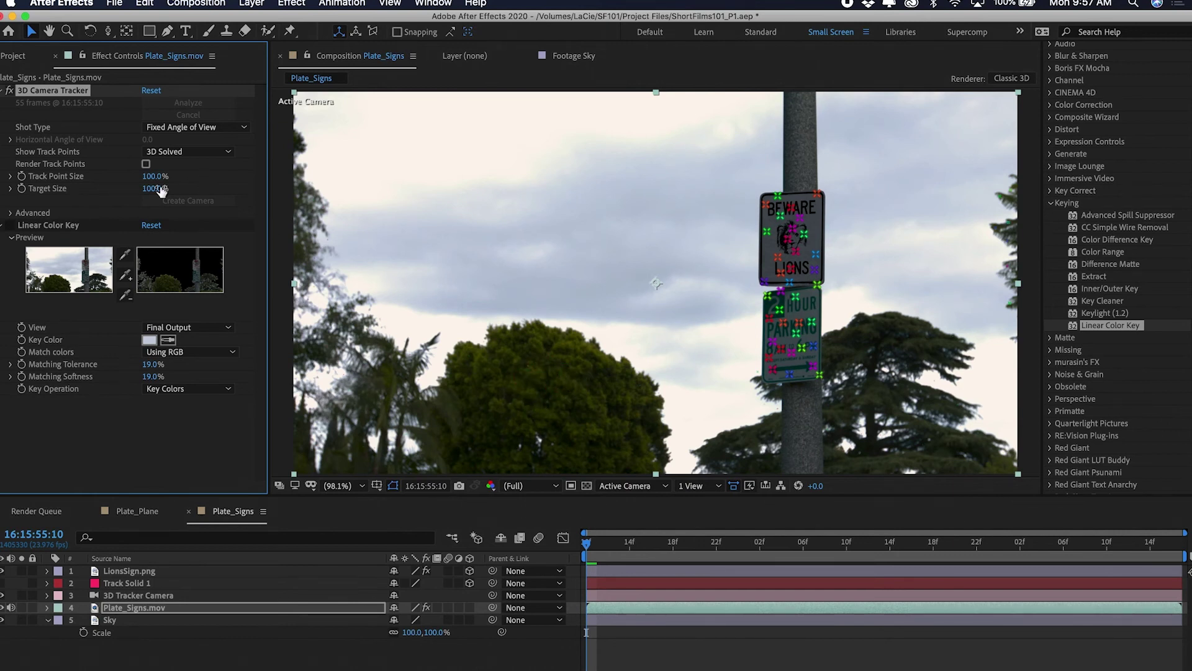
Enlarge the track points and create a null from a treetop track point
left_click_drag(152, 176, 679, 203)
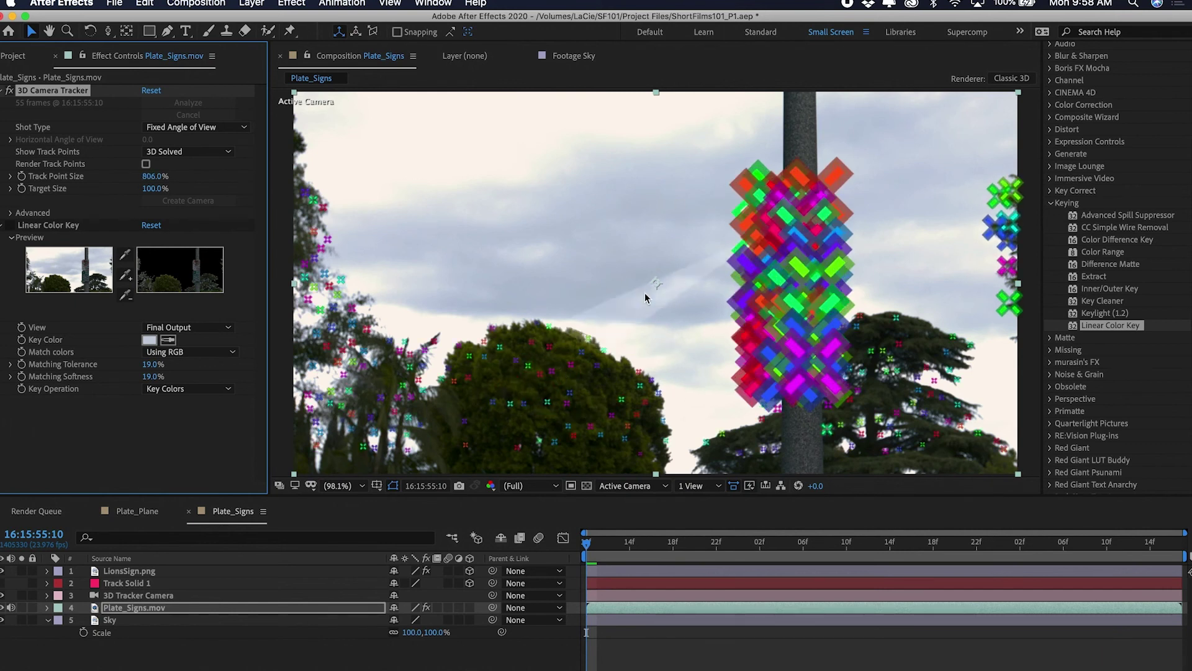
left_click(538, 327)
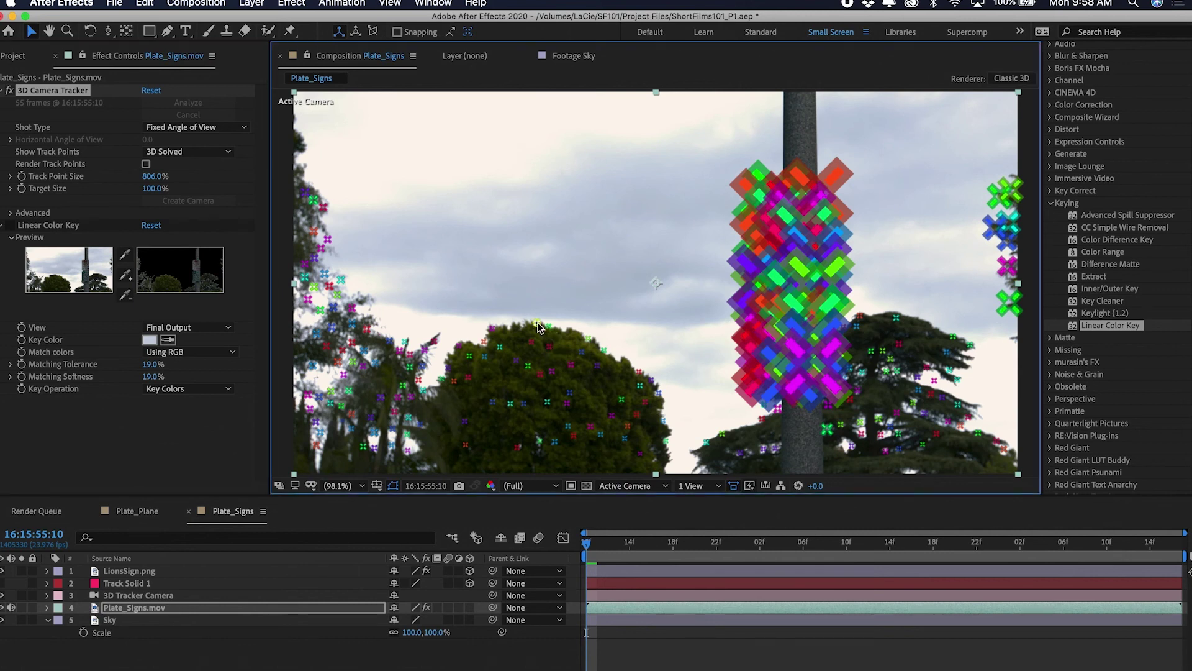
right_click(537, 327)
left_click(579, 364)
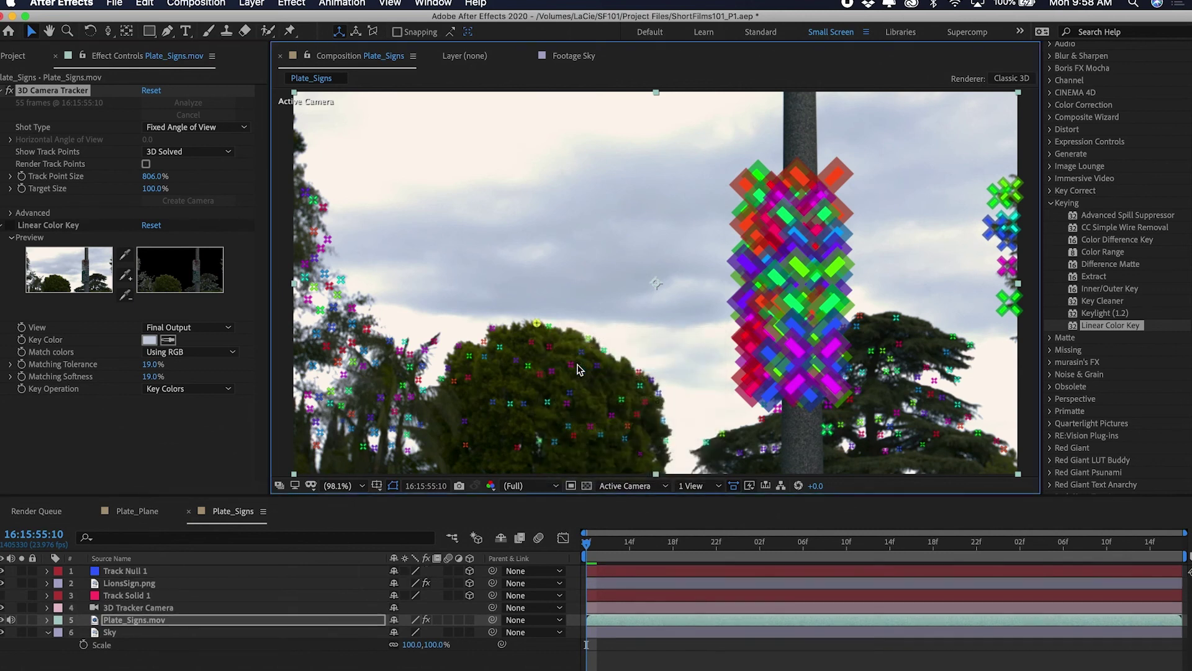
Copy Track Null 1's position (-5380.2, 2707.8, 50550.3) to the clipboard
left_click(129, 572)
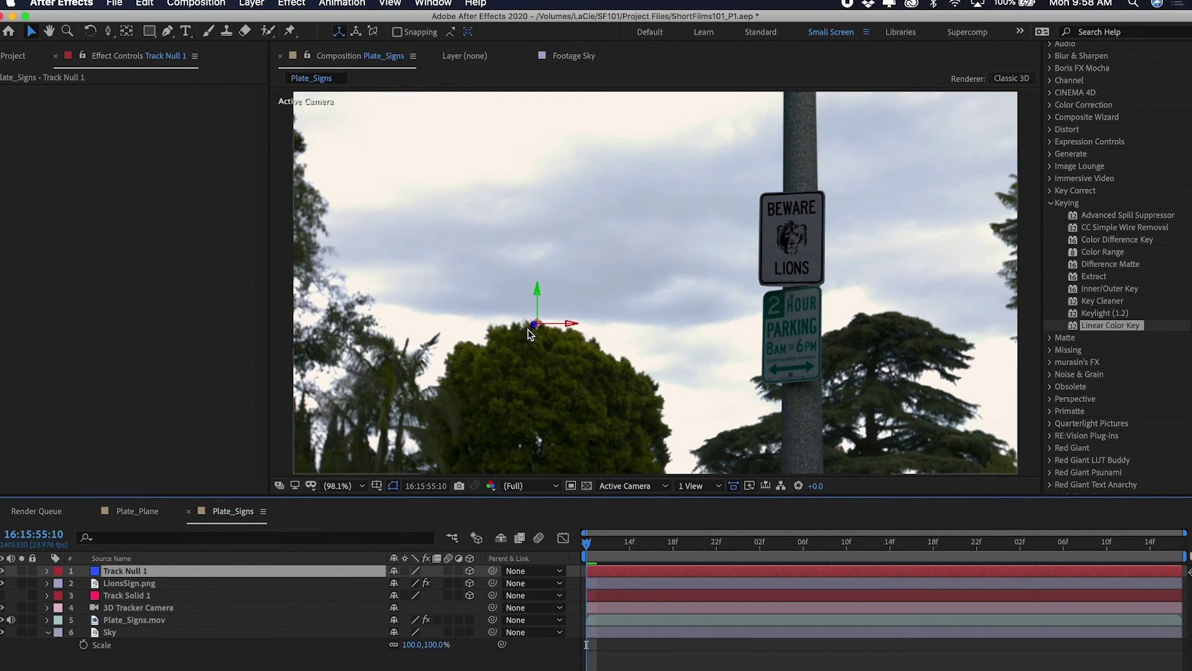
left_click(48, 572)
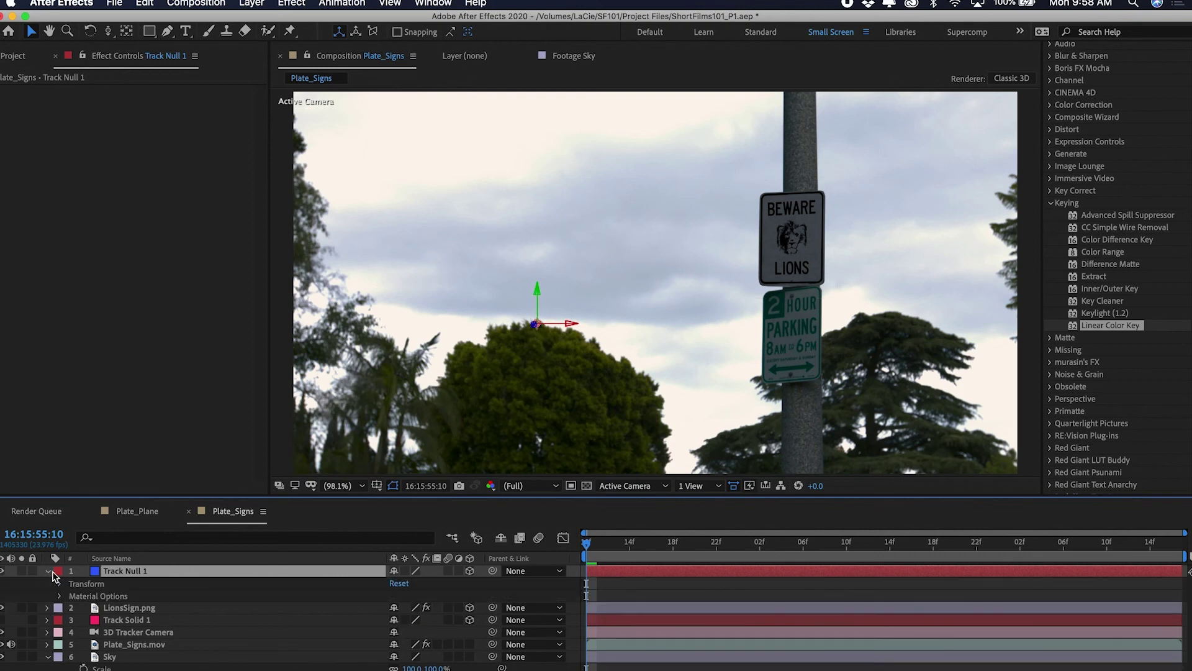
left_click(61, 584)
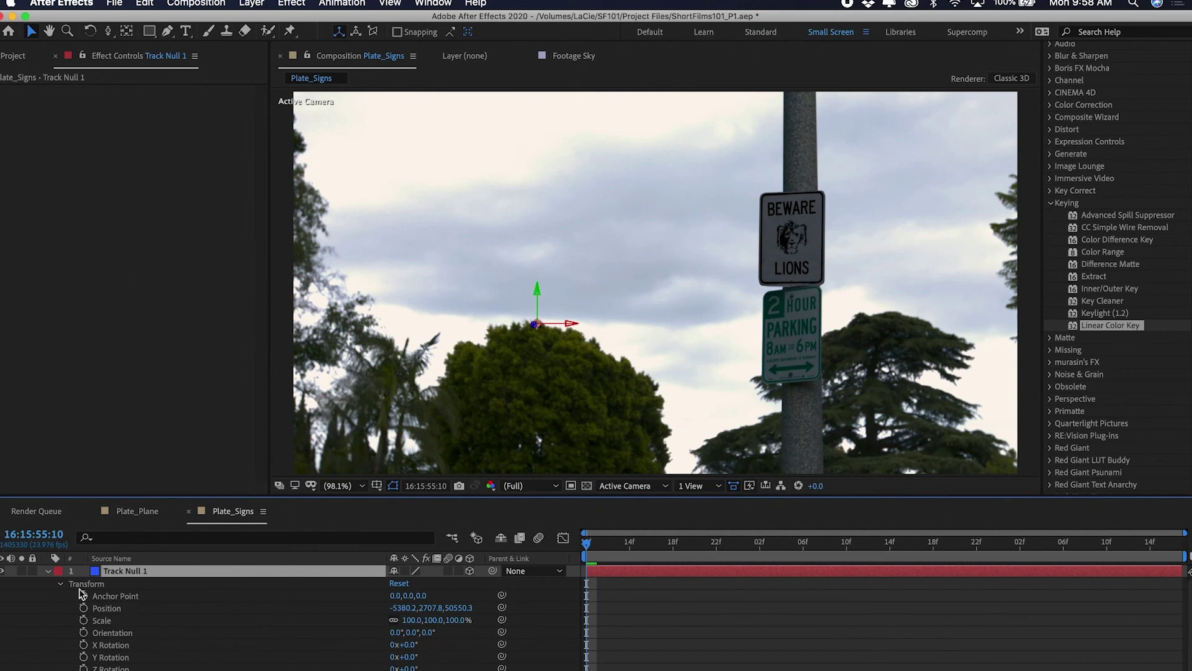
left_click(145, 3)
left_click(155, 80)
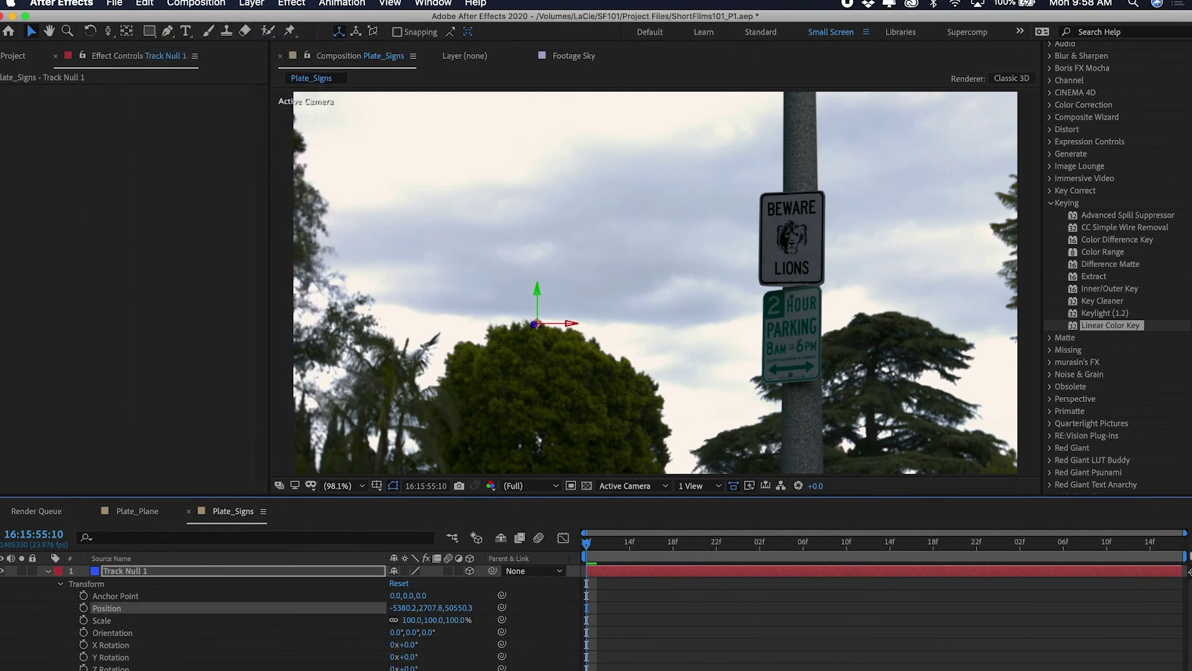
left_click(48, 571)
left_click(111, 633)
key("s")
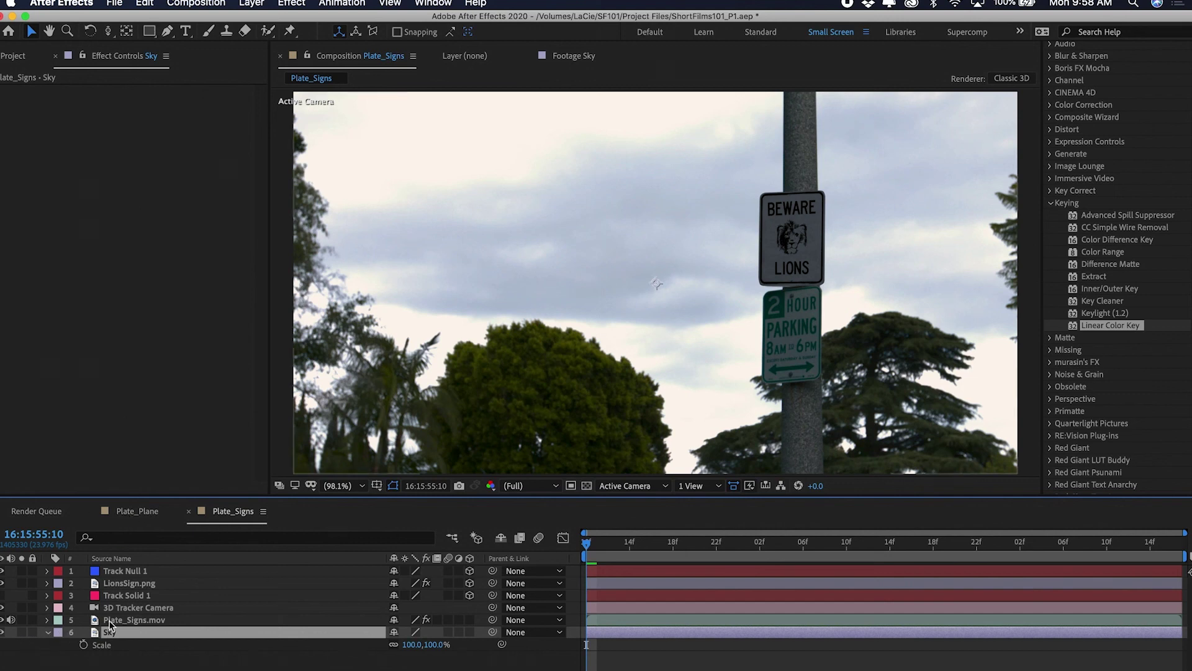
Make the Sky layer 3D and paste the tracked null's position onto it
left_click(113, 621)
left_click(13, 56)
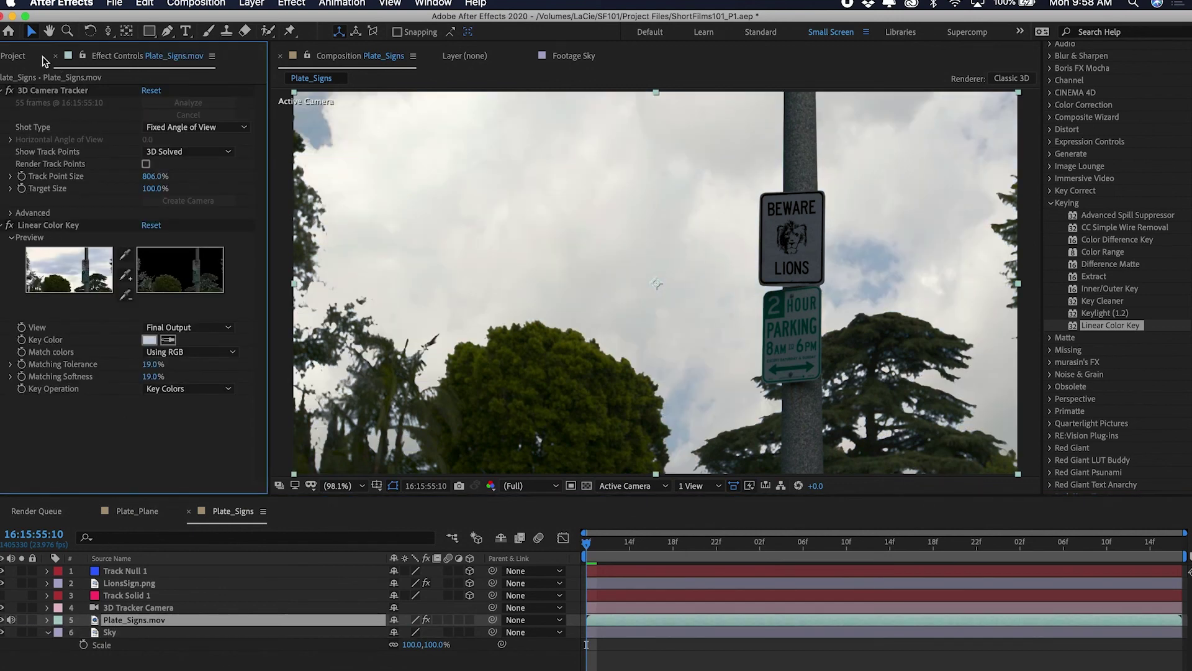
left_click(137, 633)
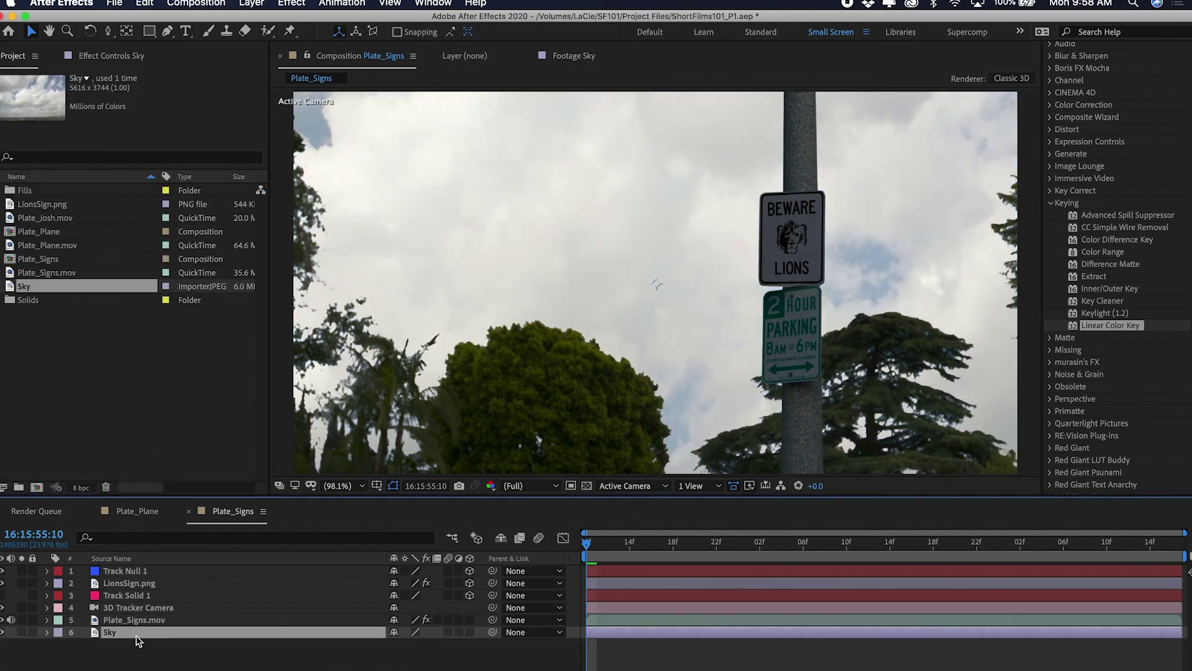
left_click(470, 632)
left_click(144, 4)
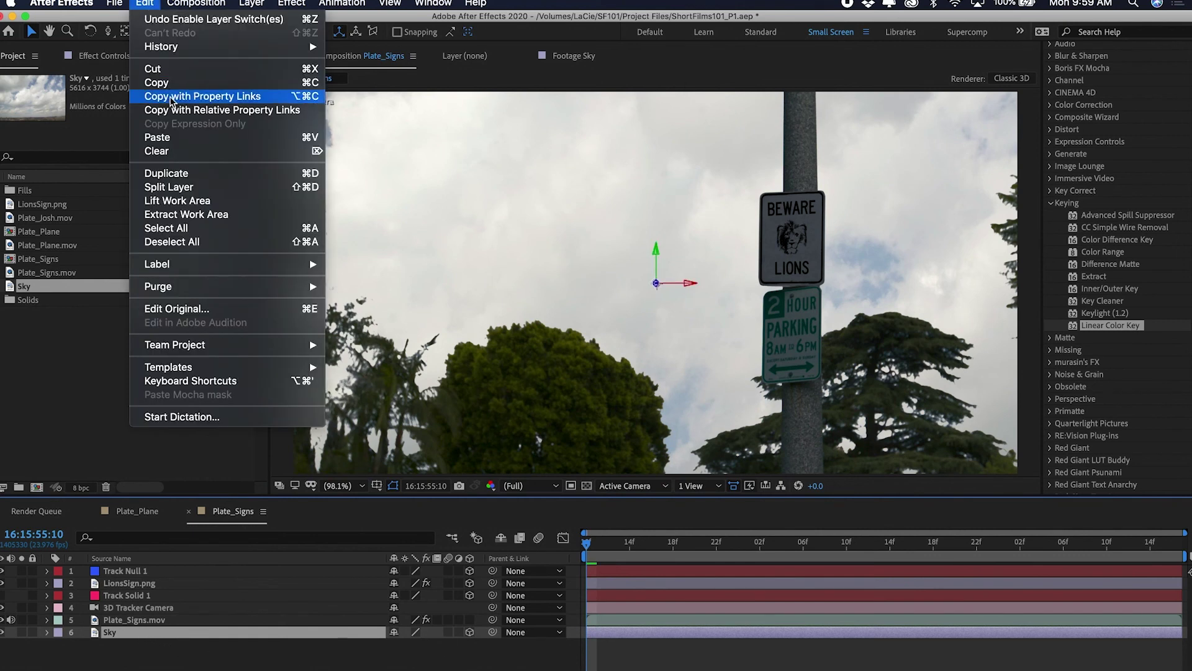
left_click(174, 136)
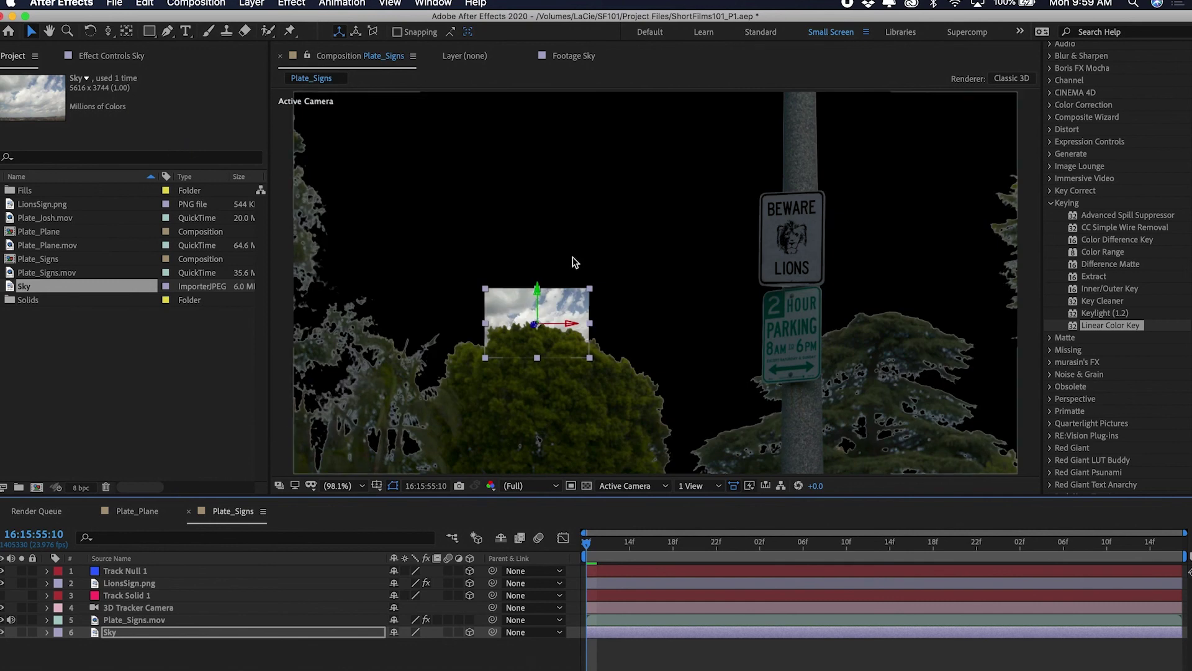
Scale the Sky to 832%, position it behind the signs, and preview the composite
key("s")
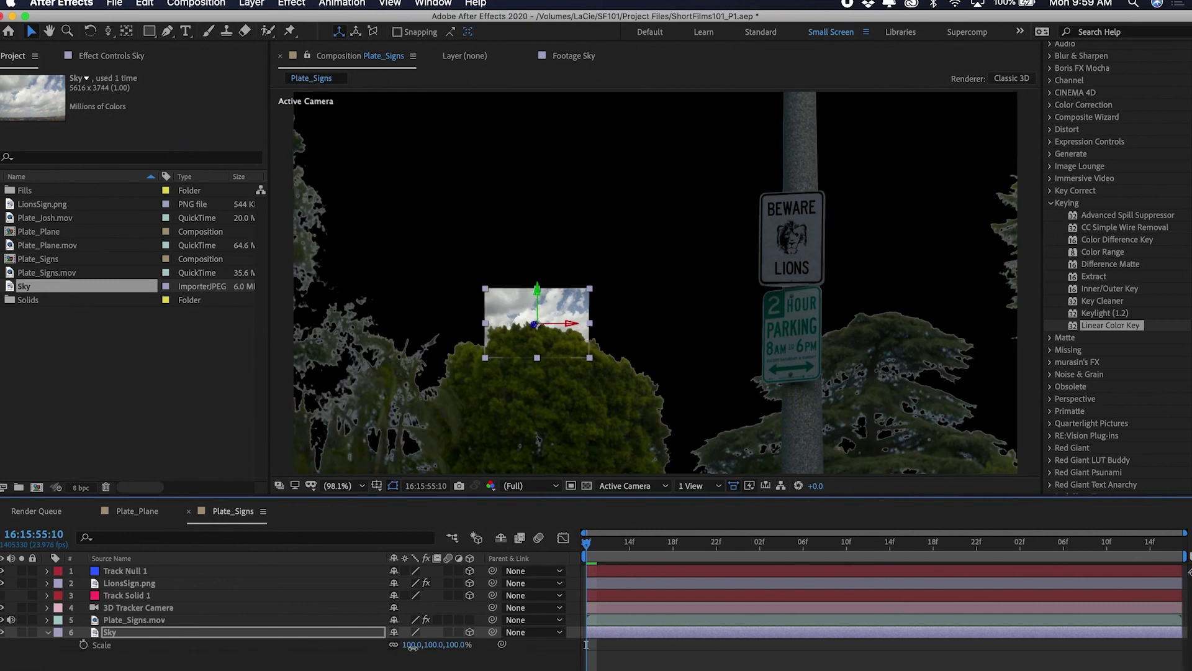
left_click_drag(413, 645, 795, 655)
left_click_drag(594, 284, 732, 261)
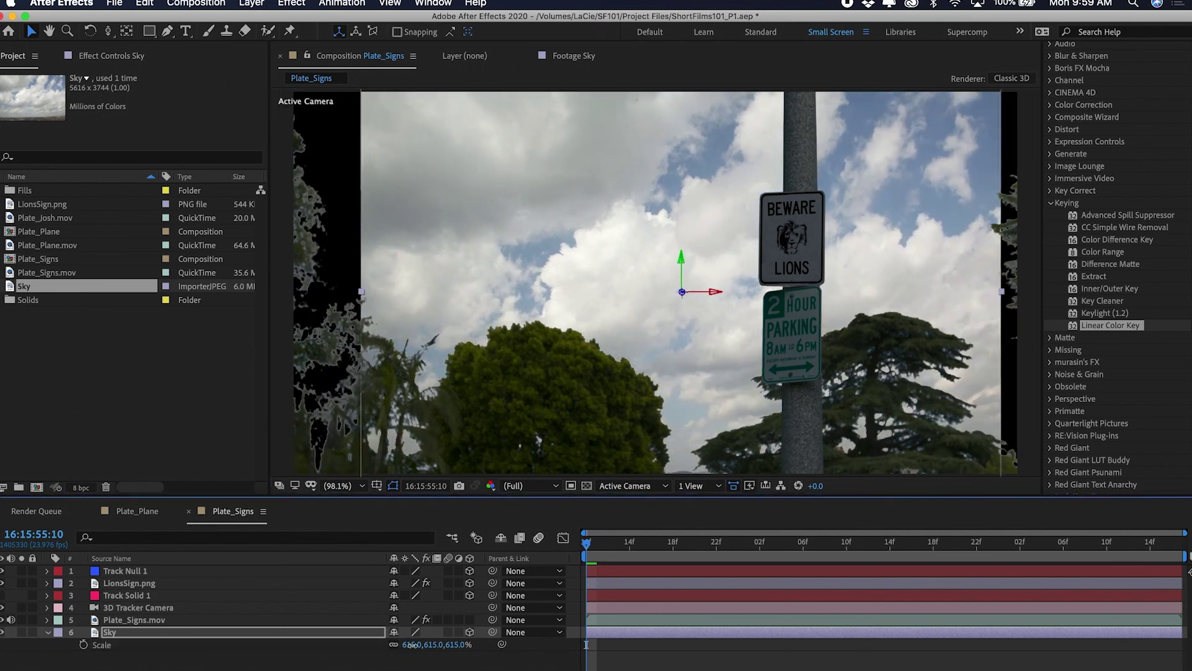
left_click_drag(410, 645, 541, 633)
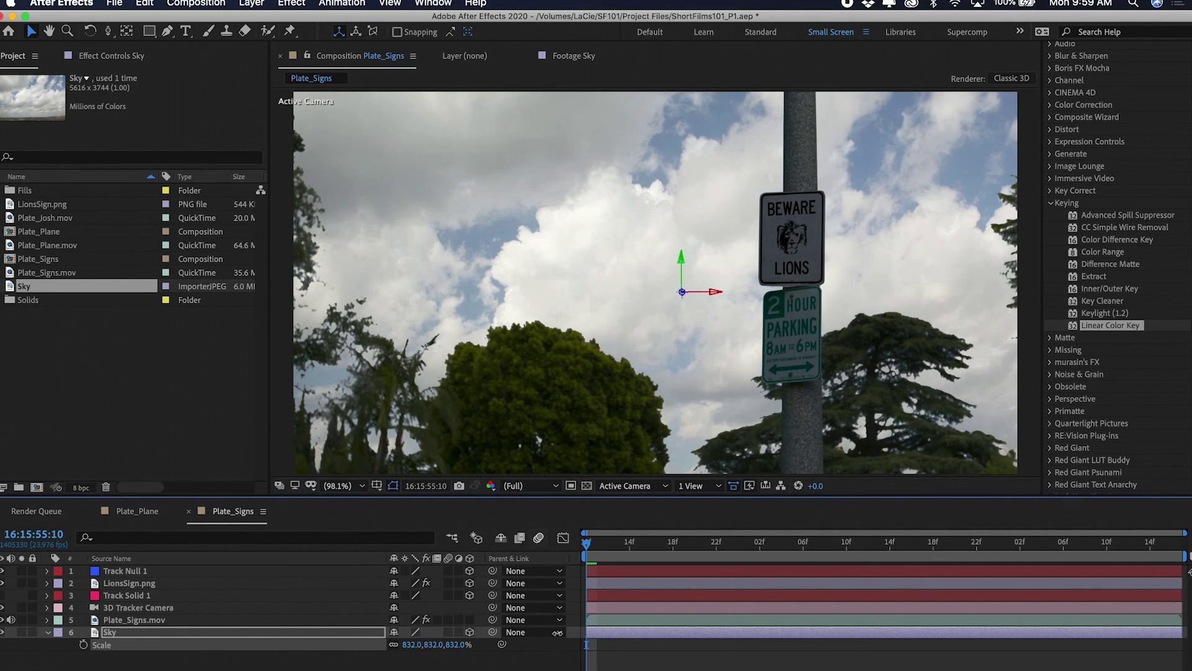
key("space")
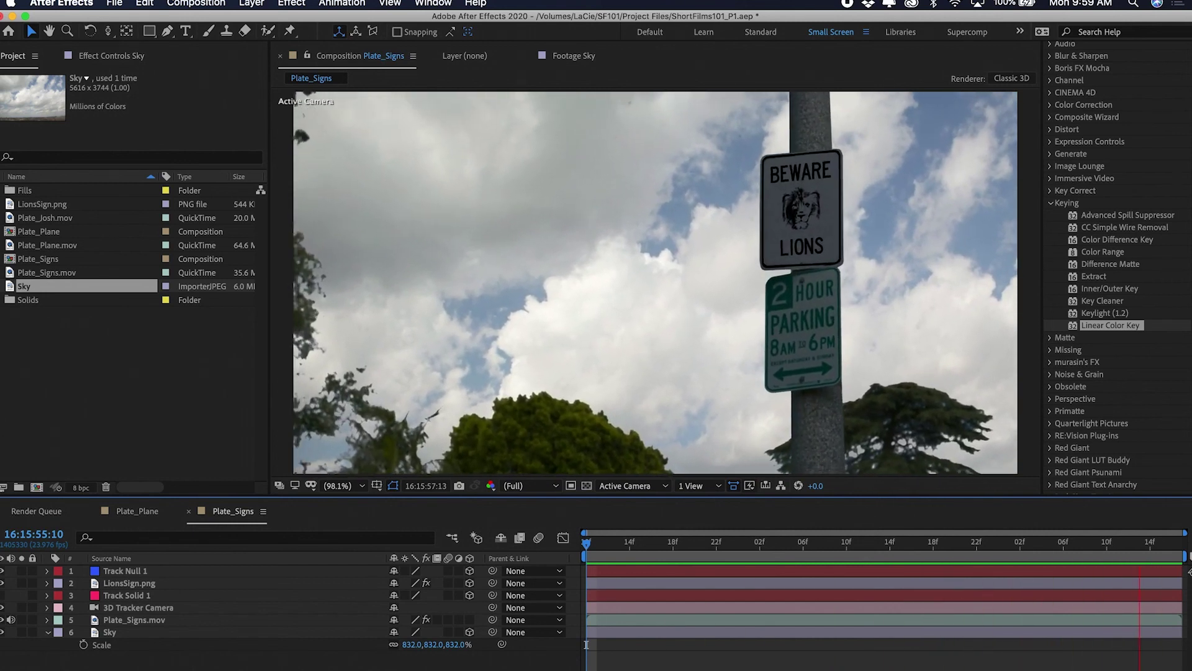
key("space")
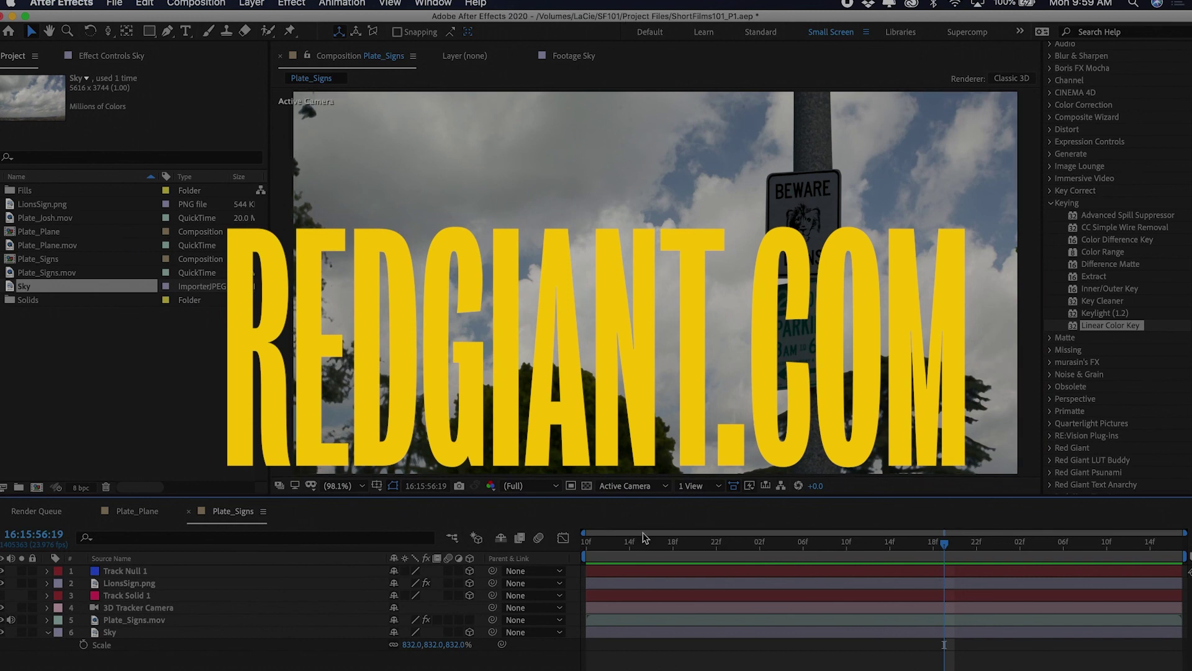
key("Home")
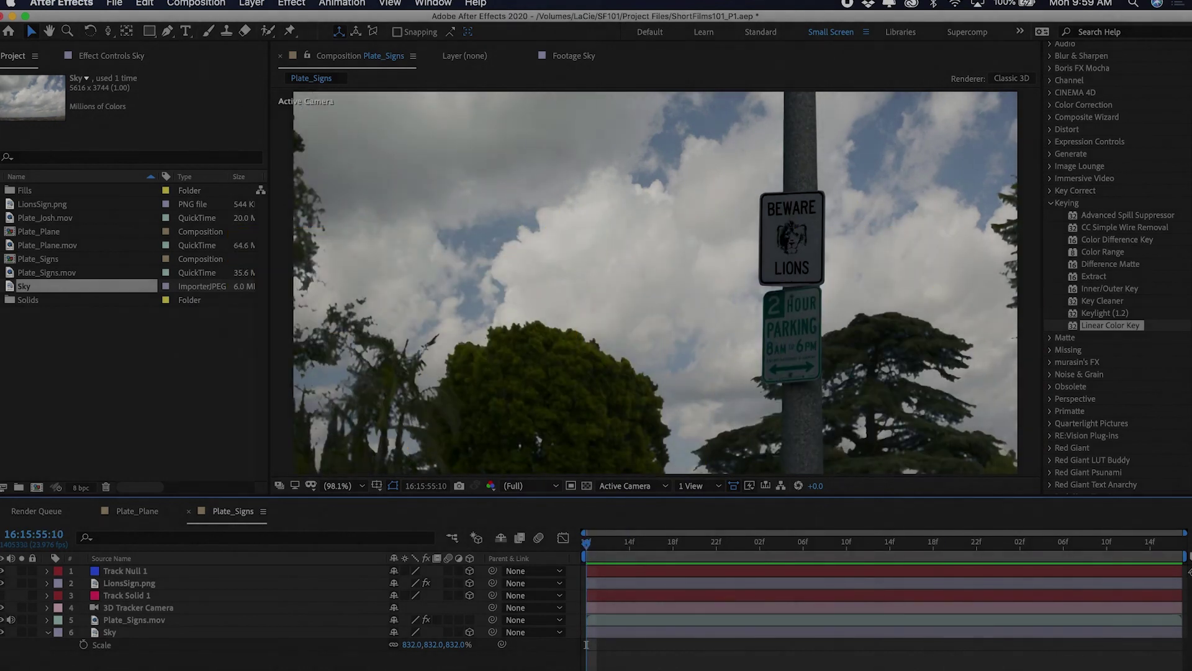